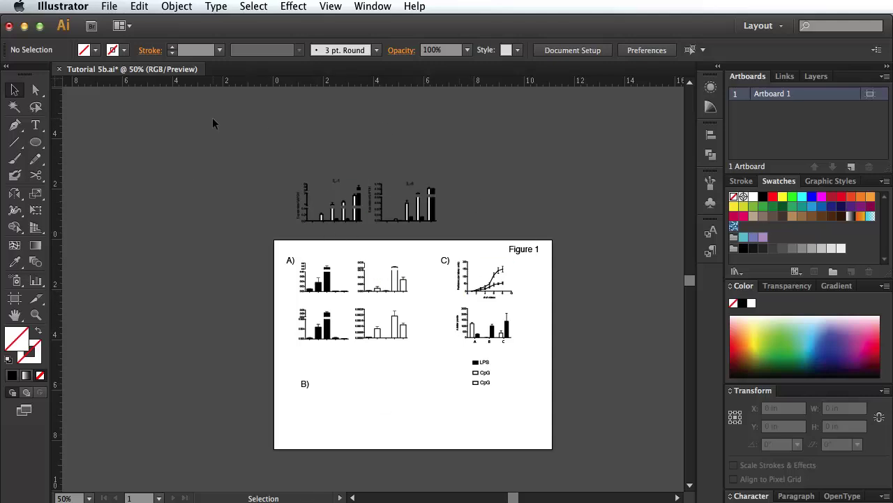
# Create a new document named Figures with a width of 8.5 in and a height of 11 in
pyautogui.click(109, 7)
pyautogui.click(122, 21)
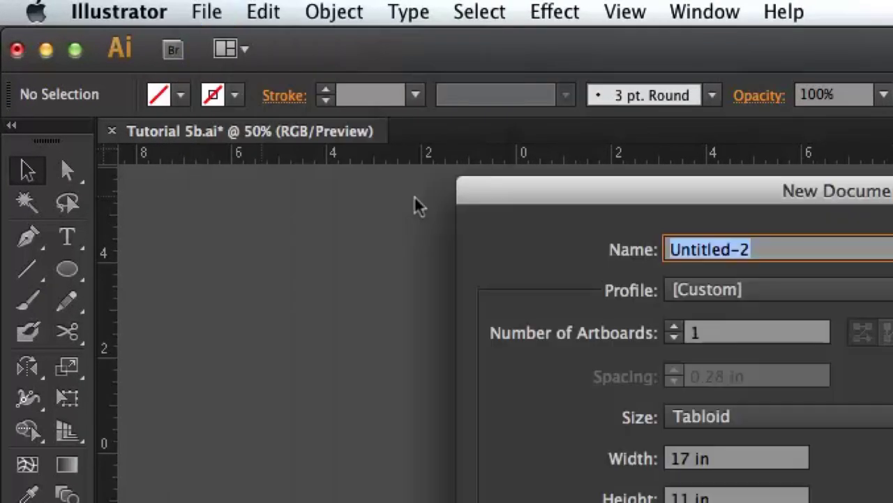
pyautogui.write('Figures')
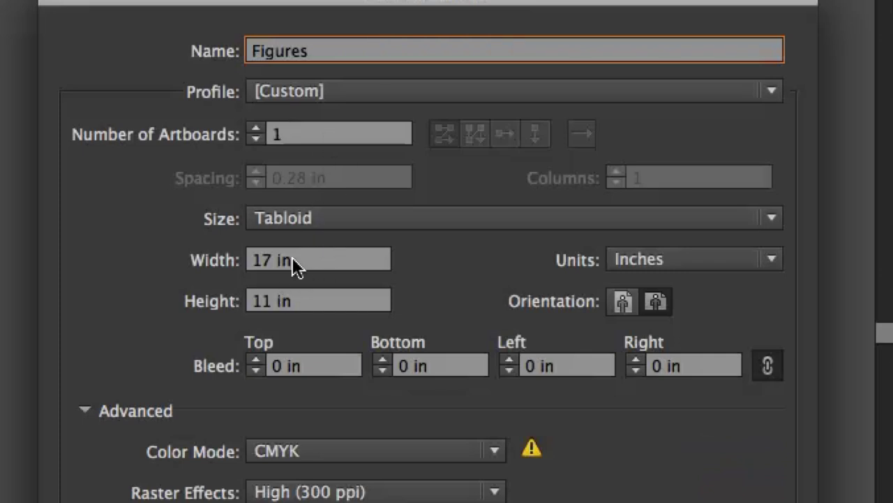
pyautogui.click(271, 257)
pyautogui.press('BackSpace')
pyautogui.press('BackSpace')
pyautogui.write('8.5')
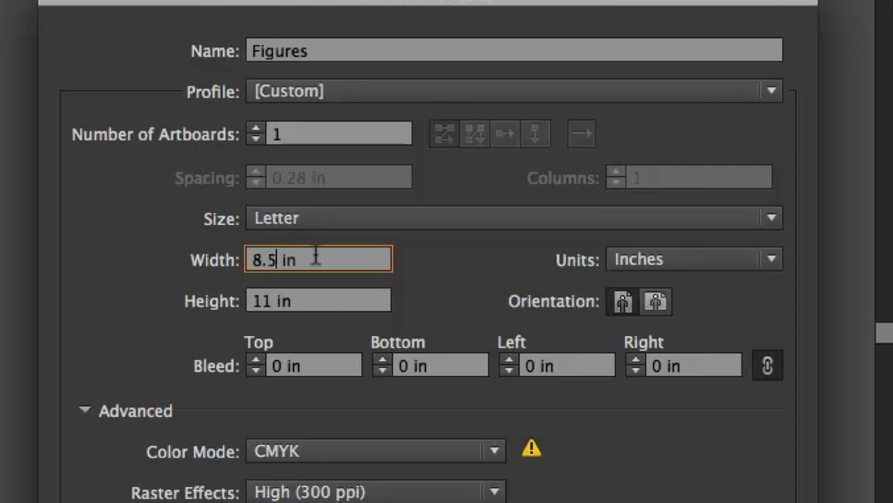
pyautogui.press('Tab')
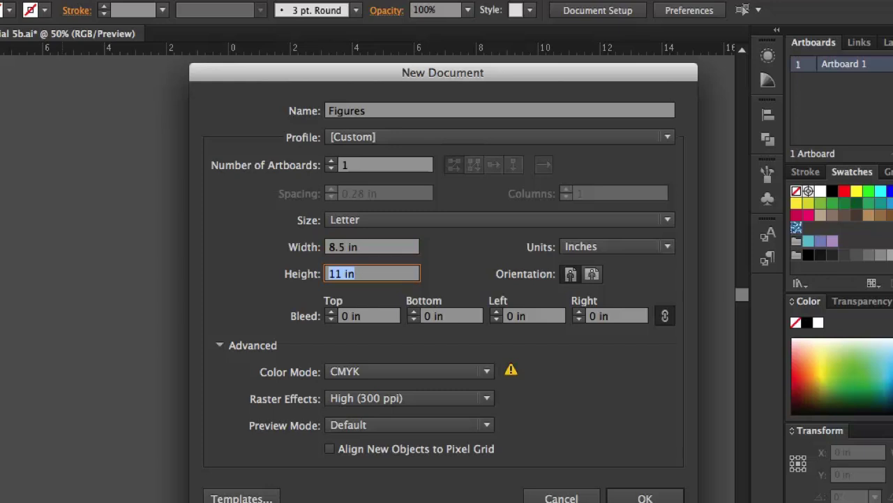
pyautogui.click(634, 491)
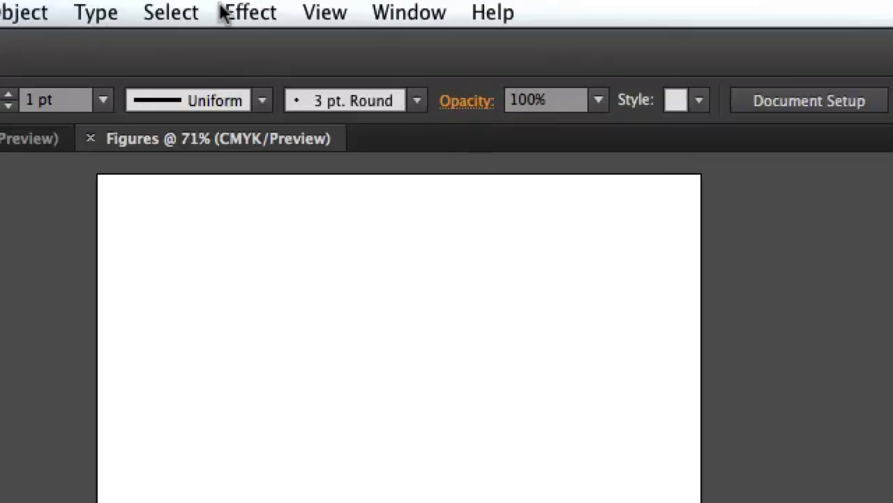
# Show the document grid and set its gridlines to every 1 in with 4 subdivisions
pyautogui.click(331, 6)
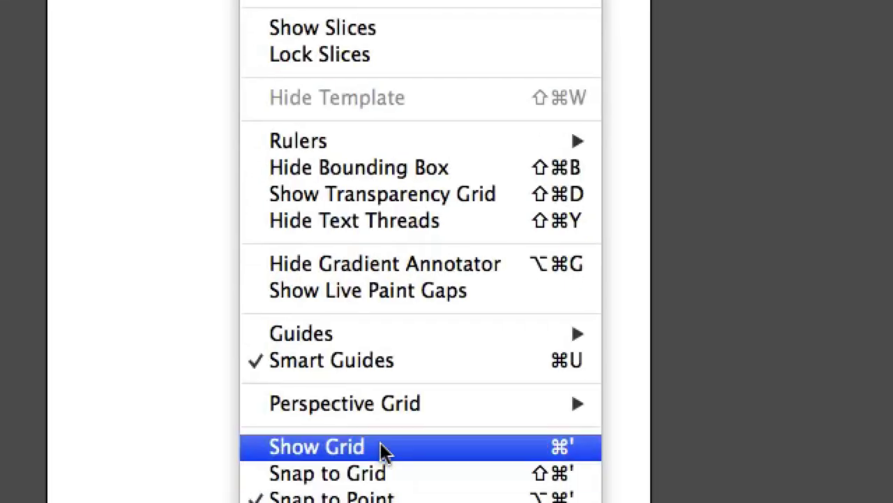
pyautogui.click(564, 447)
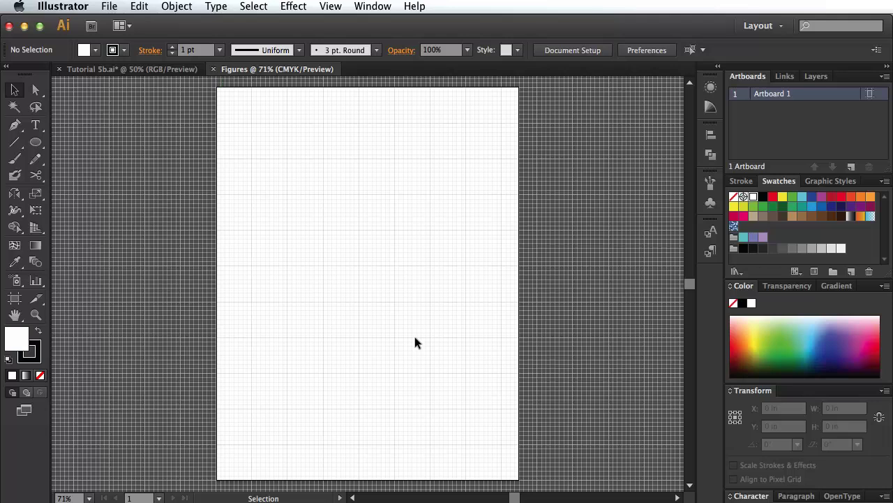
pyautogui.click(109, 7)
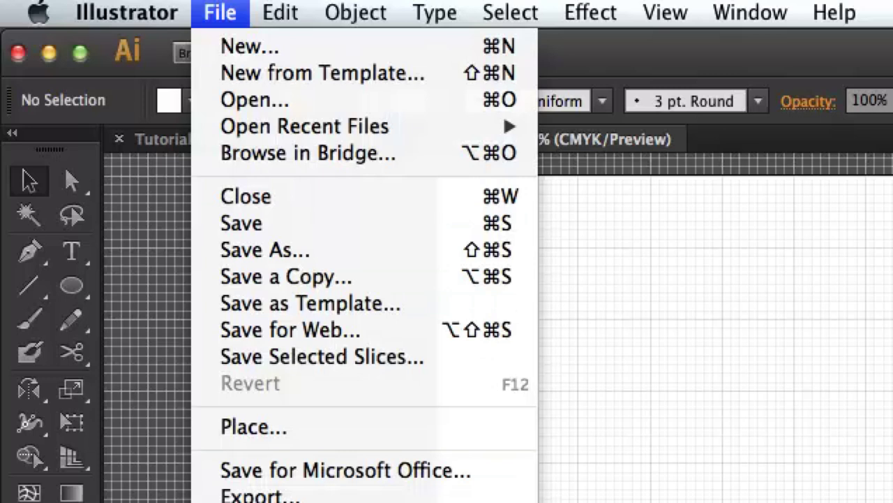
pyautogui.moveTo(148, 13)
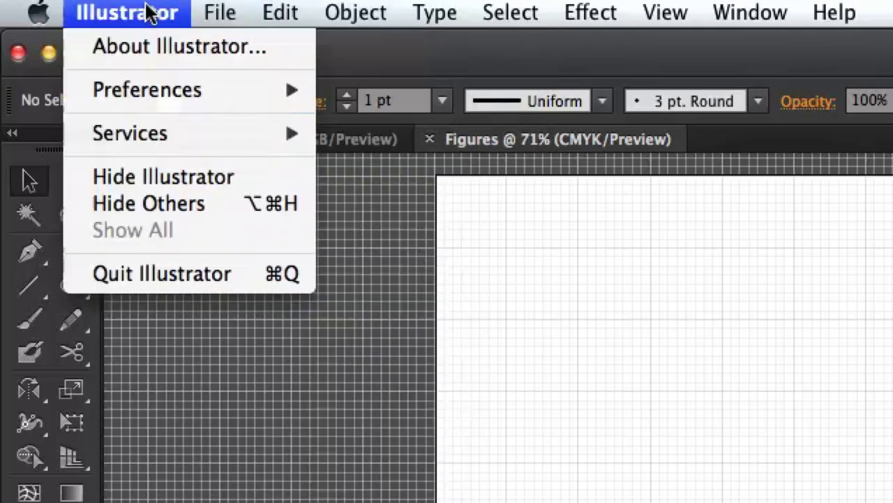
pyautogui.moveTo(171, 89)
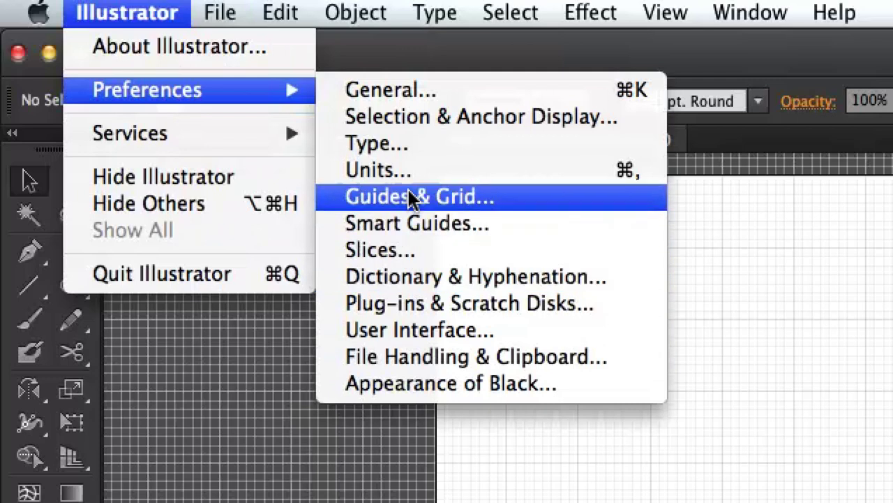
pyautogui.click(427, 199)
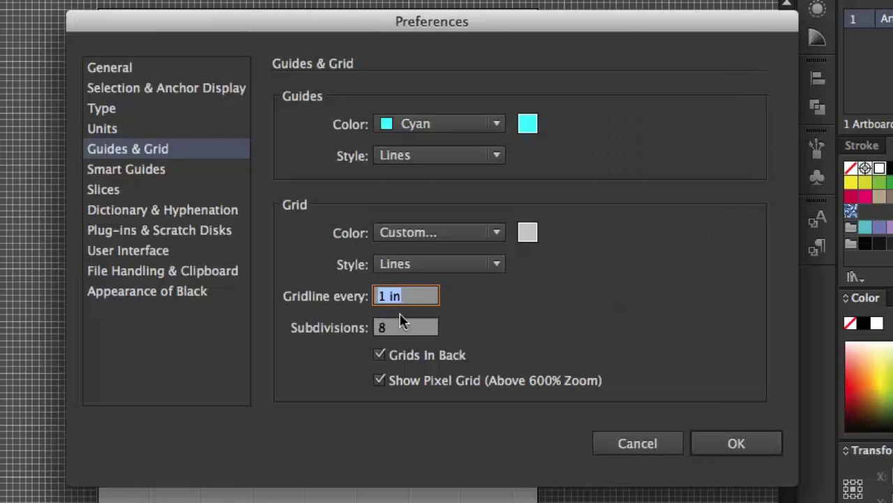
pyautogui.click(384, 296)
pyautogui.press('Tab')
pyautogui.write('4')
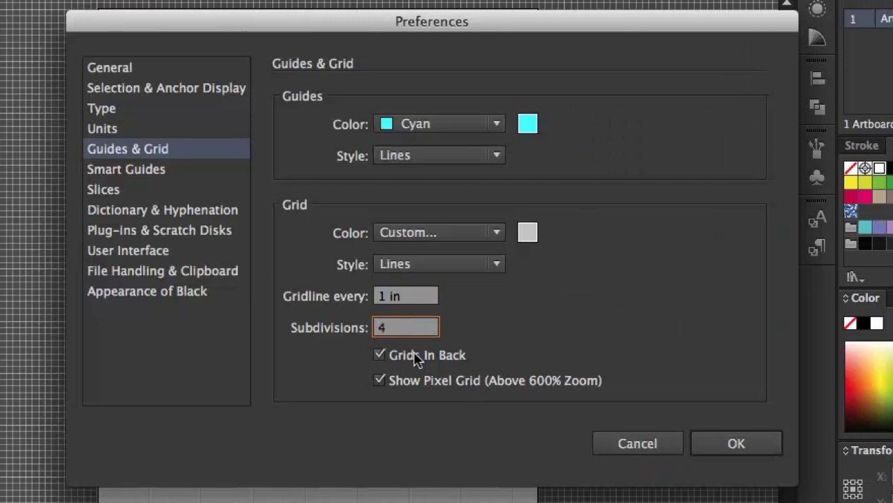
pyautogui.click(744, 450)
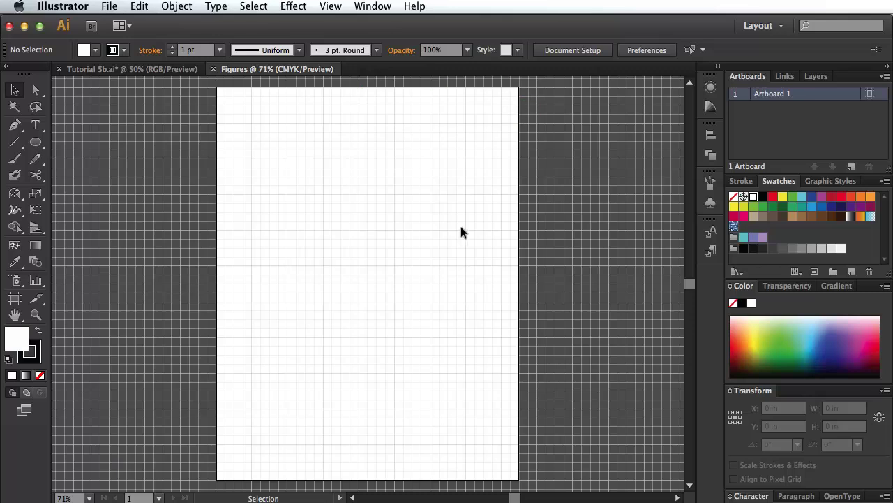
# Turn on Snap to Grid and draw a 7.5 by 10 in margin rectangle centred on the page
pyautogui.moveTo(35, 142); pyautogui.dragTo(107, 144)
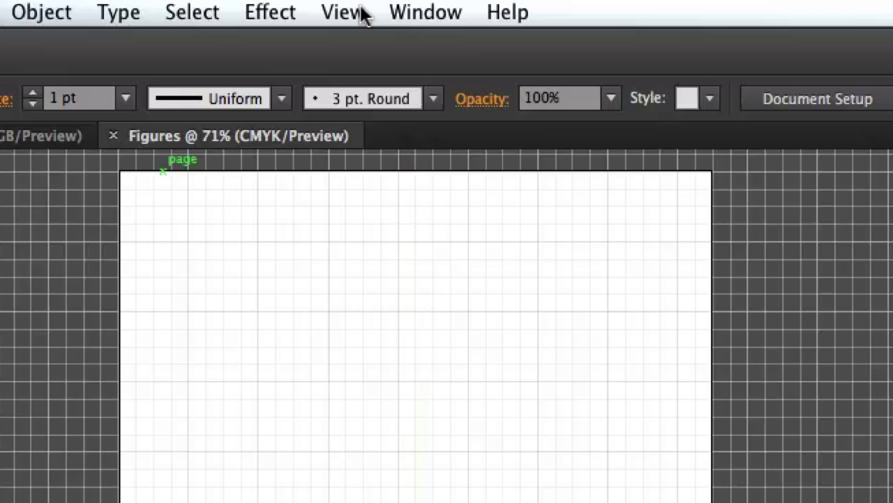
pyautogui.click(363, 14)
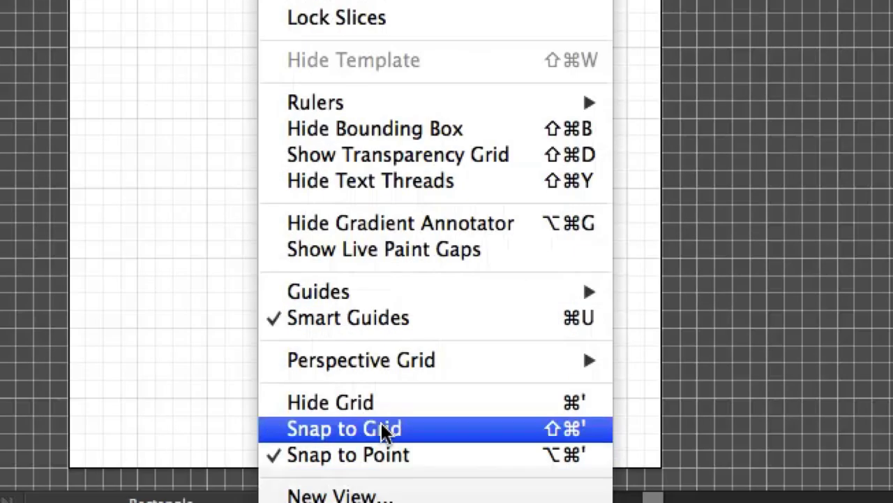
pyautogui.click(384, 425)
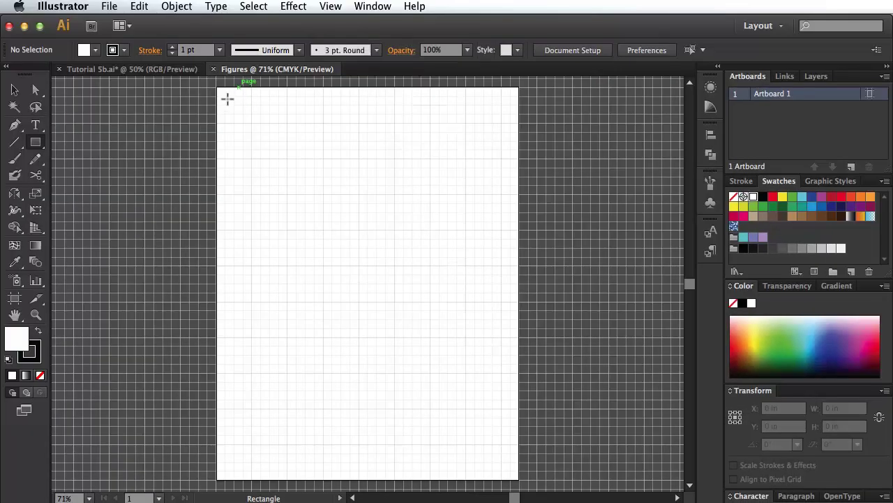
pyautogui.moveTo(234, 105); pyautogui.dragTo(496, 458)
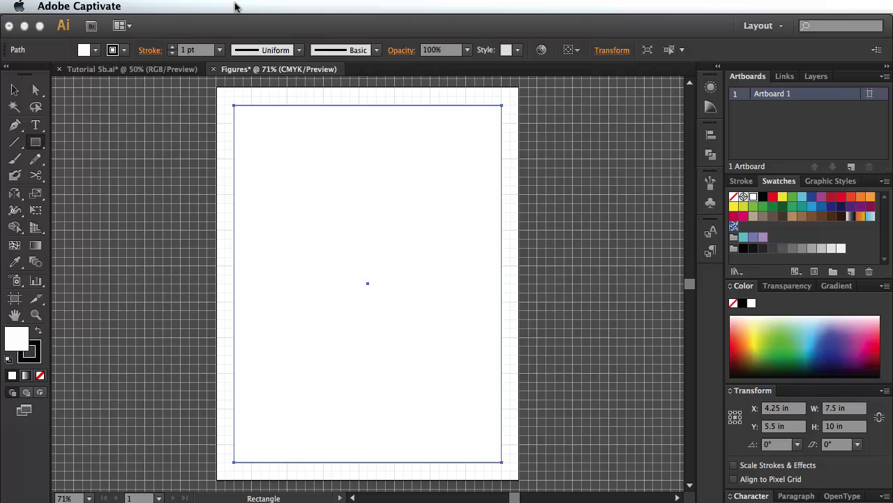
# Remove the fill from the margin rectangle and deselect it
pyautogui.click(39, 375)
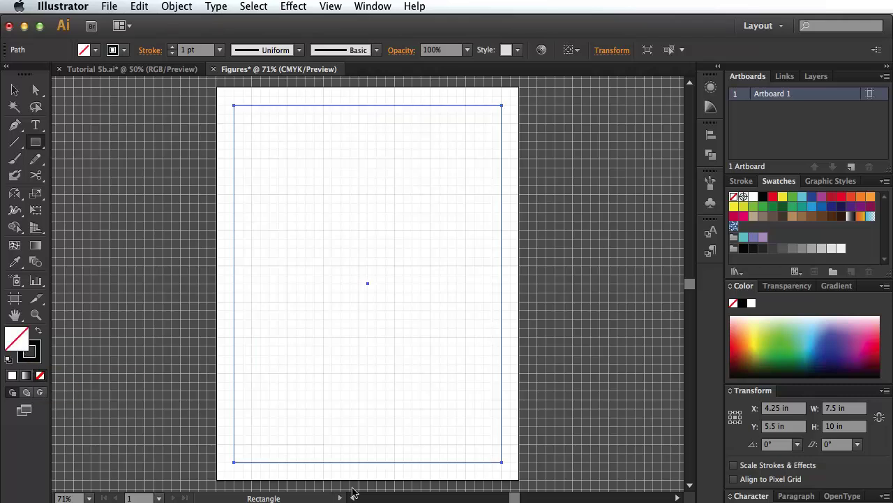
pyautogui.press('v')
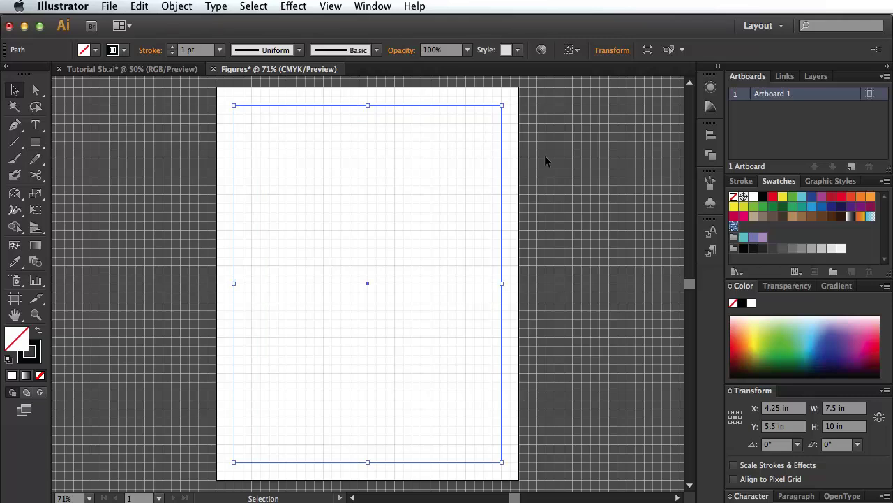
pyautogui.click(557, 208)
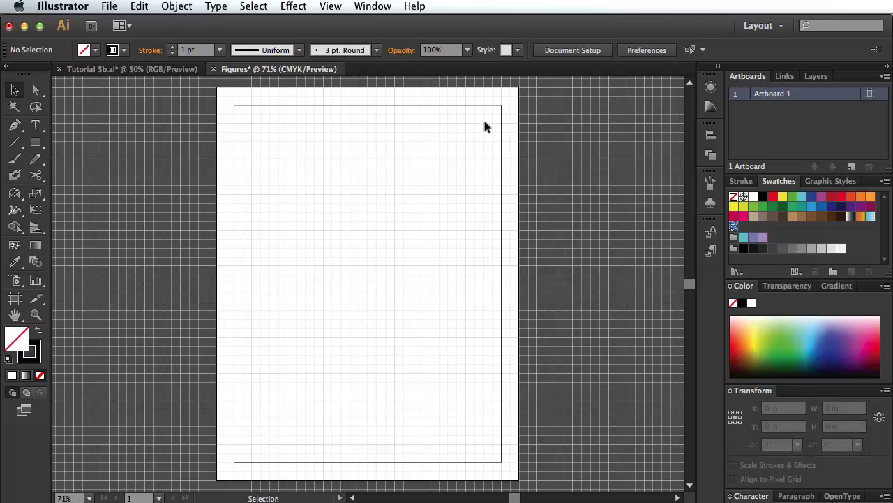
# Add the text "Figure 1" near the upper-right corner inside the margin rectangle
pyautogui.press('t')
pyautogui.click(449, 124)
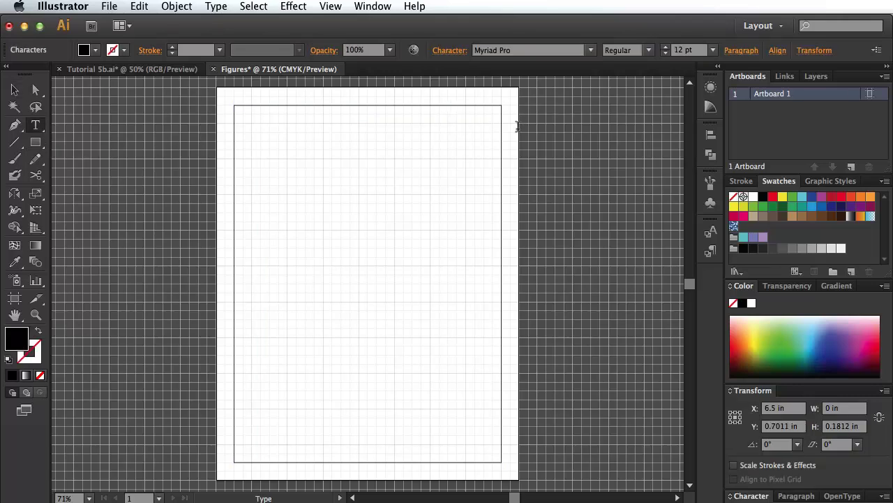
pyautogui.write('A')
pyautogui.write('igure 1')
pyautogui.press('Escape')
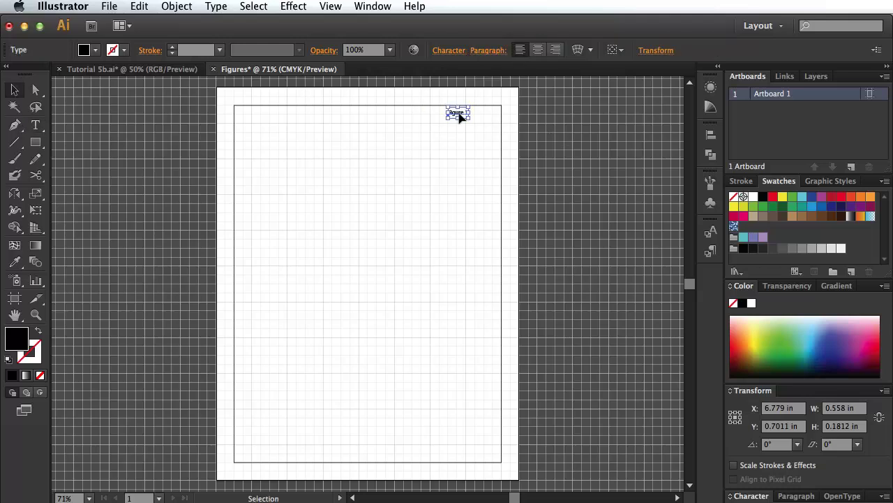
# Set the font of the "Figure 1" label to Arial
pyautogui.click(450, 51)
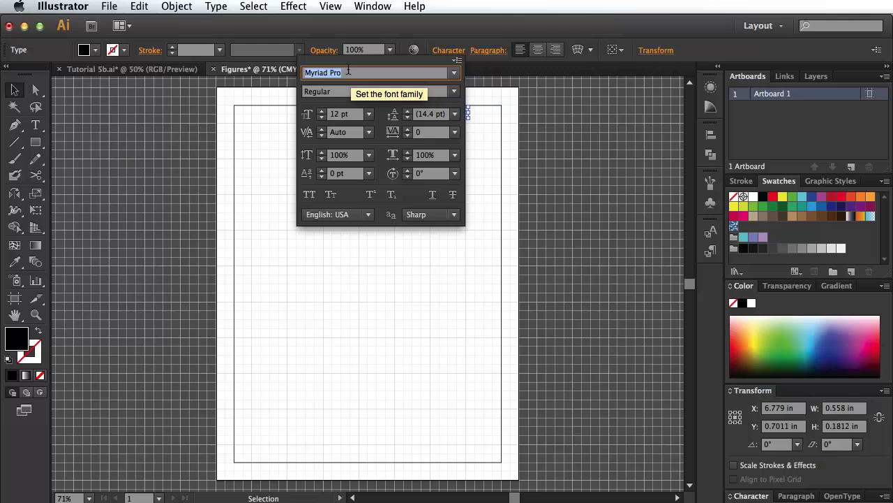
pyautogui.write('Arial')
pyautogui.press('Return')
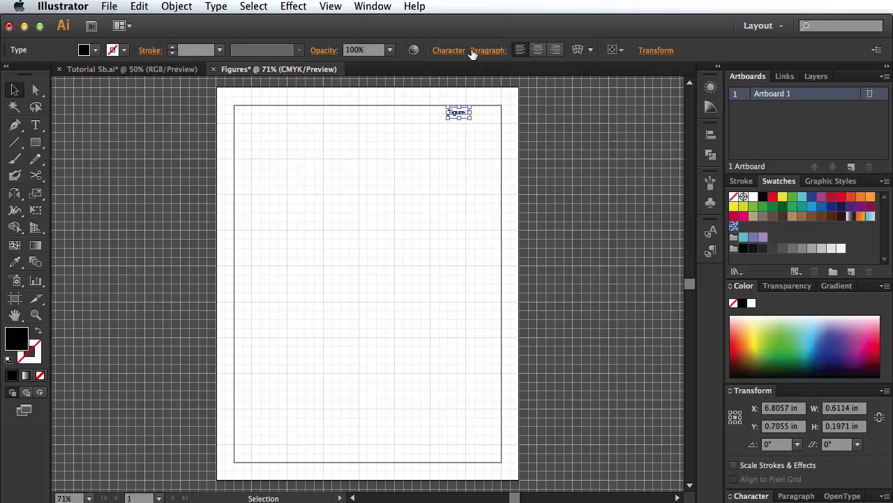
# Set the font size of the "Figure 1" label to 18 pt
pyautogui.click(445, 50)
pyautogui.click(357, 115)
pyautogui.press('BackSpace')
pyautogui.write('18')
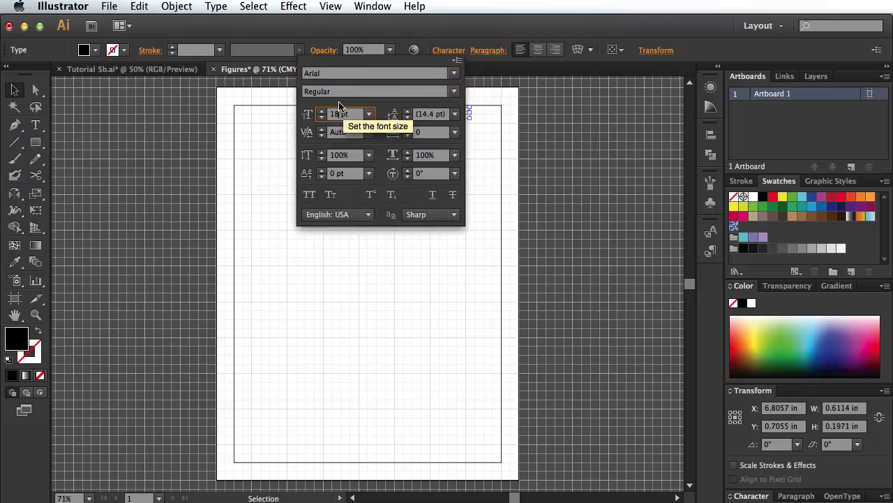
pyautogui.press('Return')
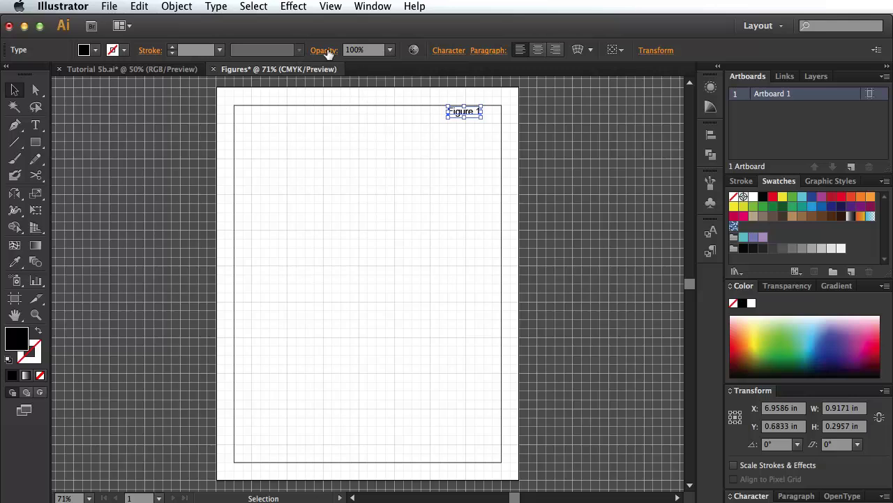
# Enlarge the "Figure 1" label to a font size of 25 pt
pyautogui.click(448, 50)
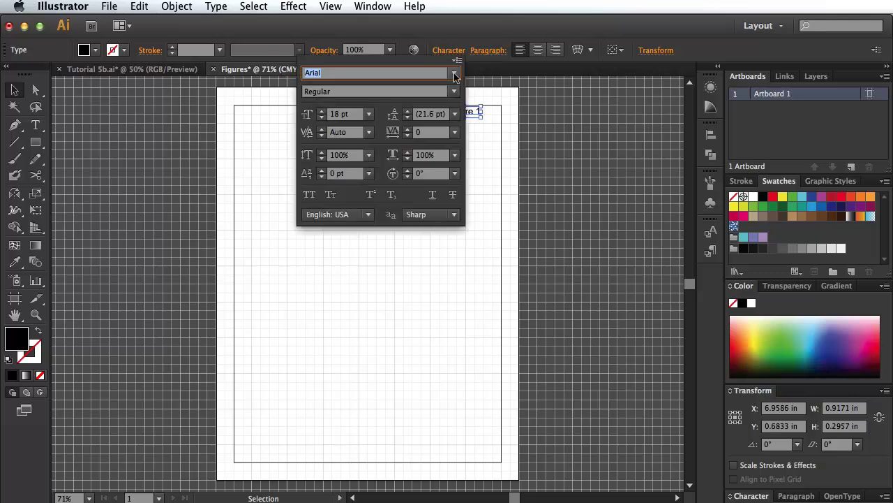
pyautogui.doubleClick(334, 114)
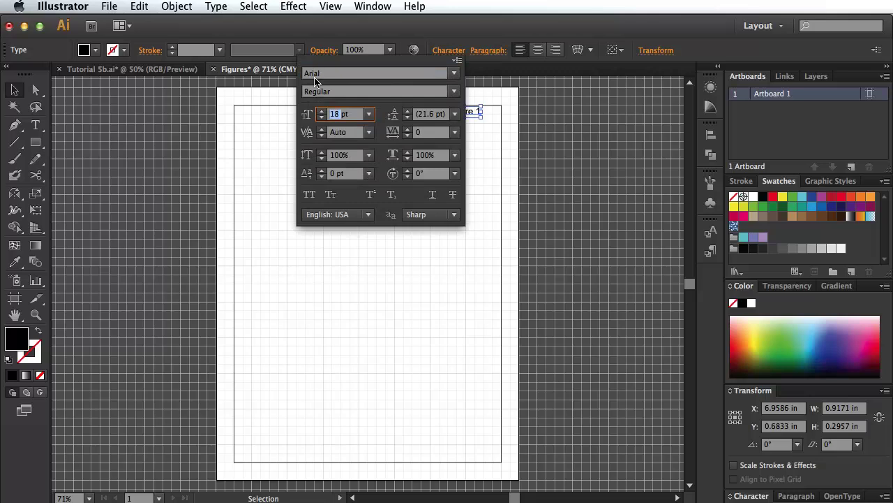
pyautogui.write('25')
pyautogui.press('Return')
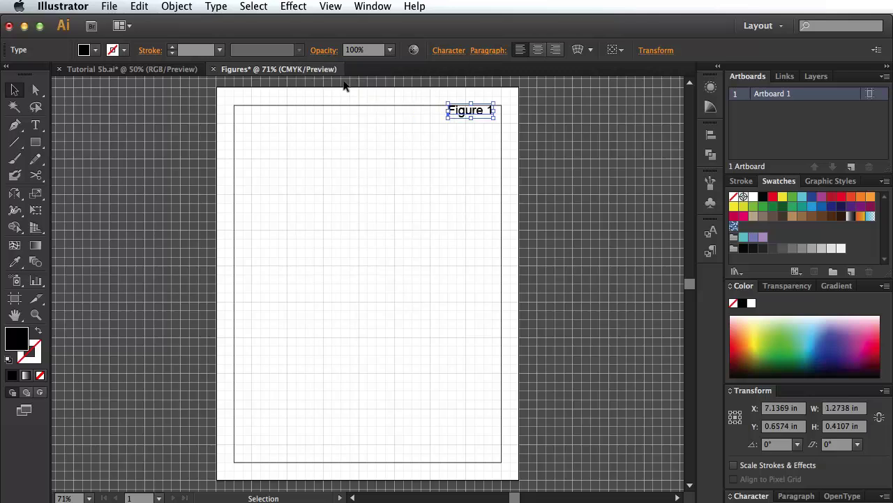
# Move the "Figure 1" label down about 0.25 in, fully inside the margin rectangle's upper-right corner, and deselect it
pyautogui.click(514, 126)
pyautogui.moveTo(478, 110); pyautogui.dragTo(479, 118)
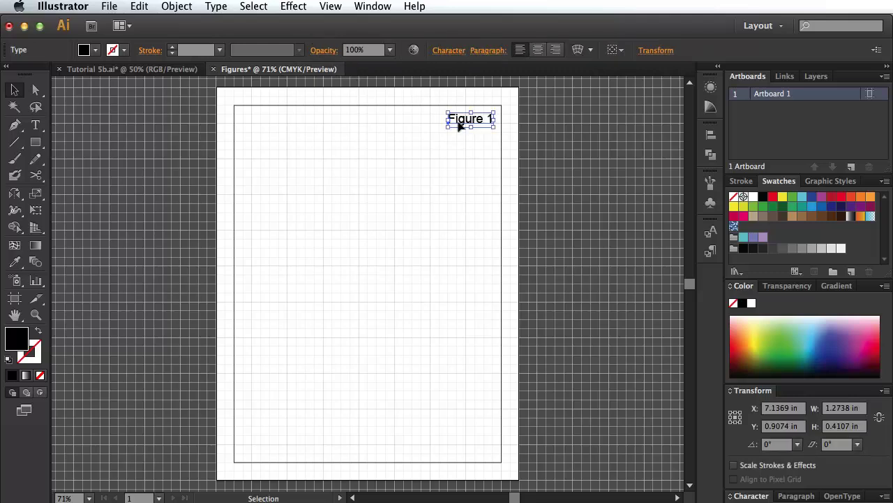
pyautogui.click(532, 120)
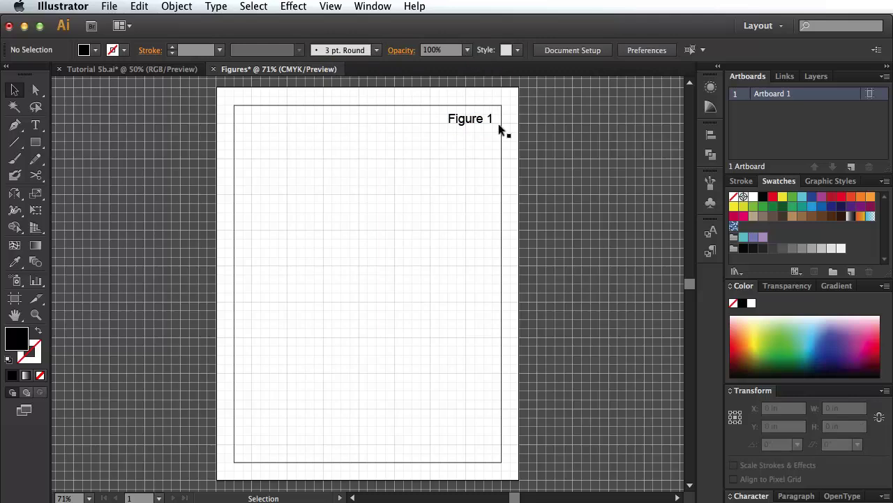
pyautogui.moveTo(432, 96); pyautogui.dragTo(504, 140)
pyautogui.click(303, 174)
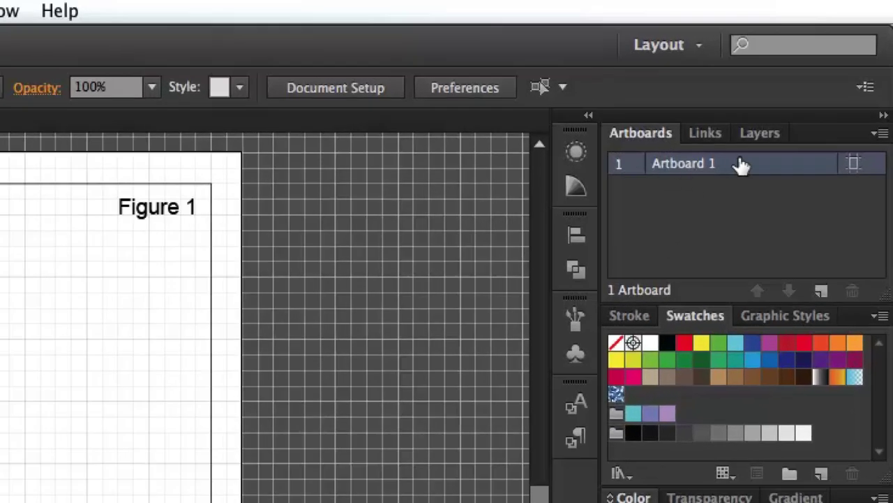
# Rename the artboard as Figure 1
pyautogui.doubleClick(685, 165)
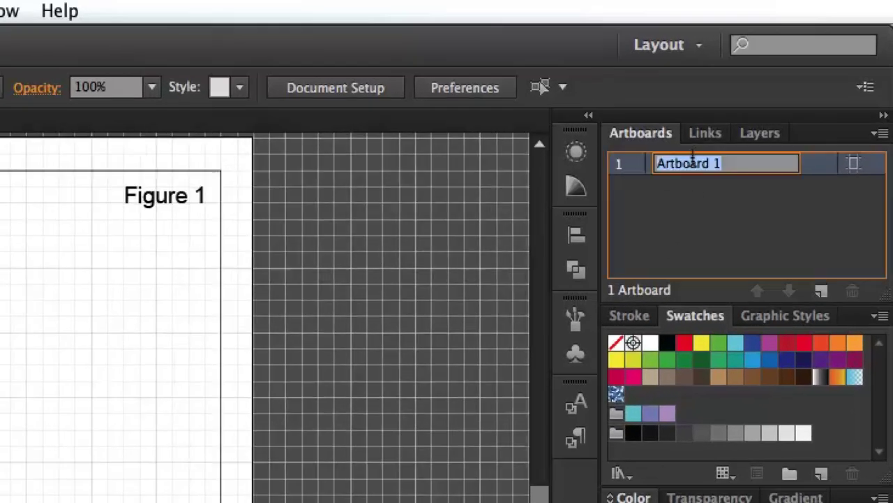
pyautogui.write('Figure 1')
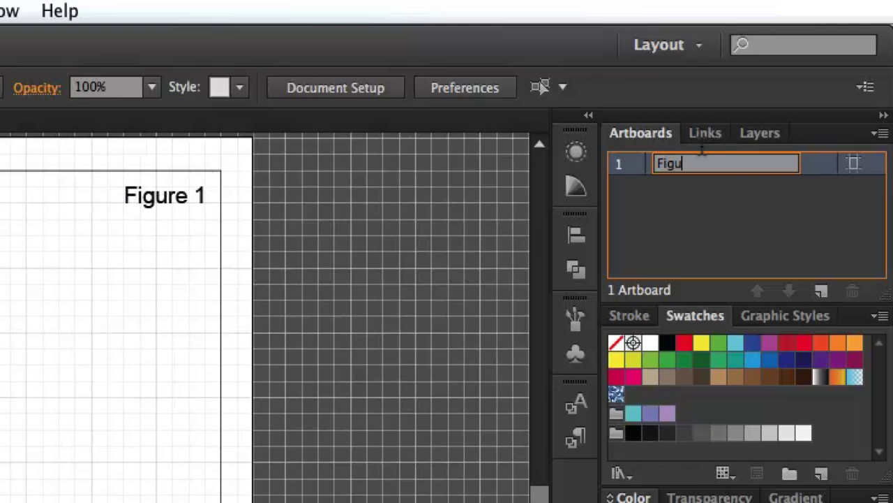
pyautogui.press('Return')
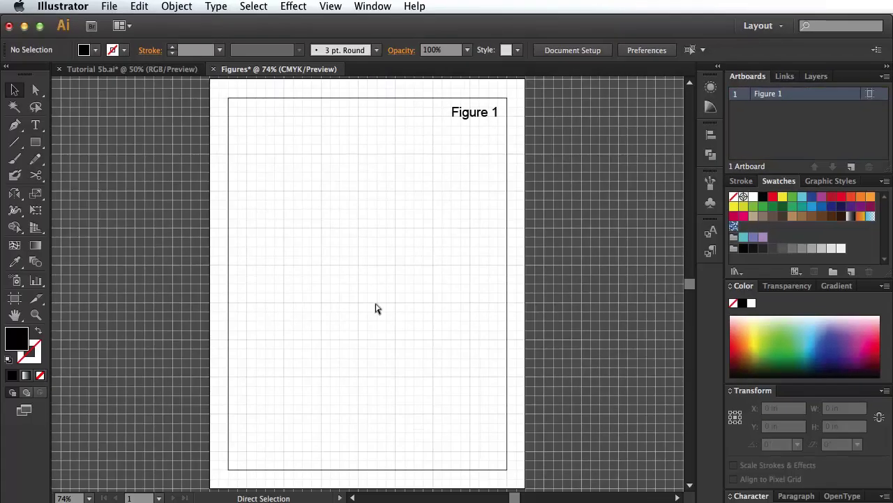
# Try moving the Figure 1 artboard with its artwork up and to the left, and undo that move
pyautogui.press('super+minus')
pyautogui.press('super+minus')
pyautogui.press('super+minus')
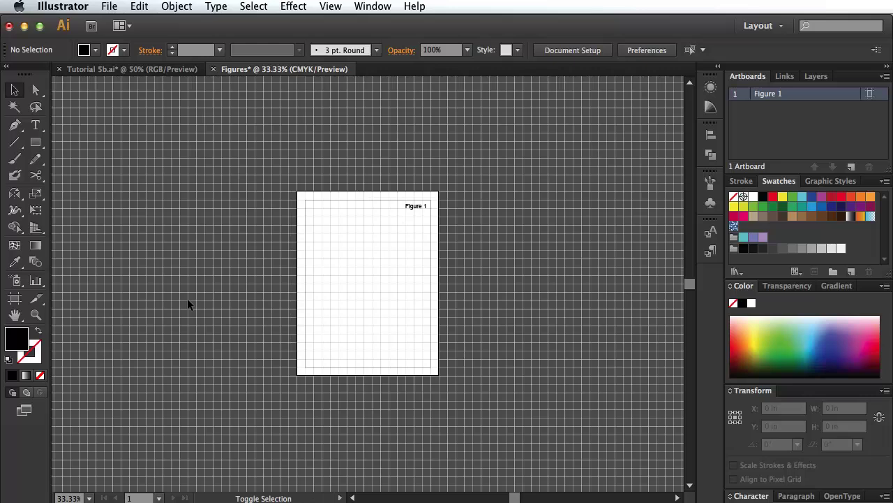
pyautogui.hotkey('shift', 'o')
pyautogui.moveTo(361, 245); pyautogui.dragTo(321, 211)
pyautogui.press('super+z')
pyautogui.press('super+z')
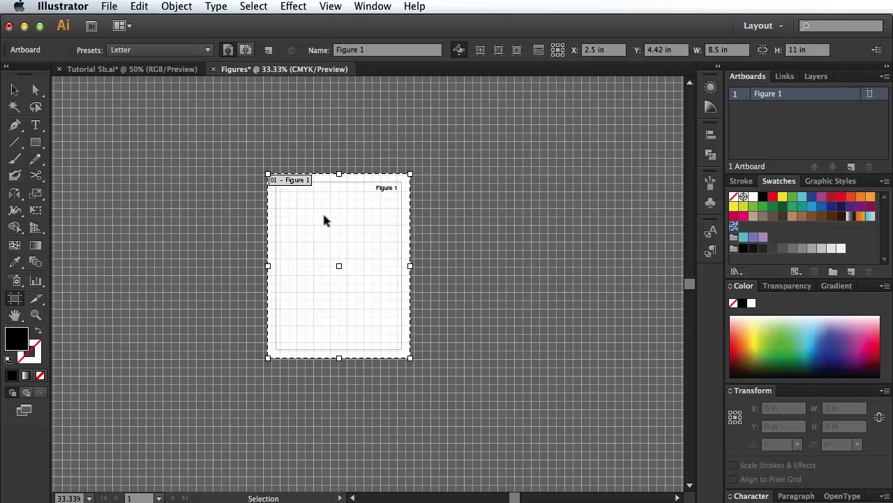
pyautogui.press('super+z')
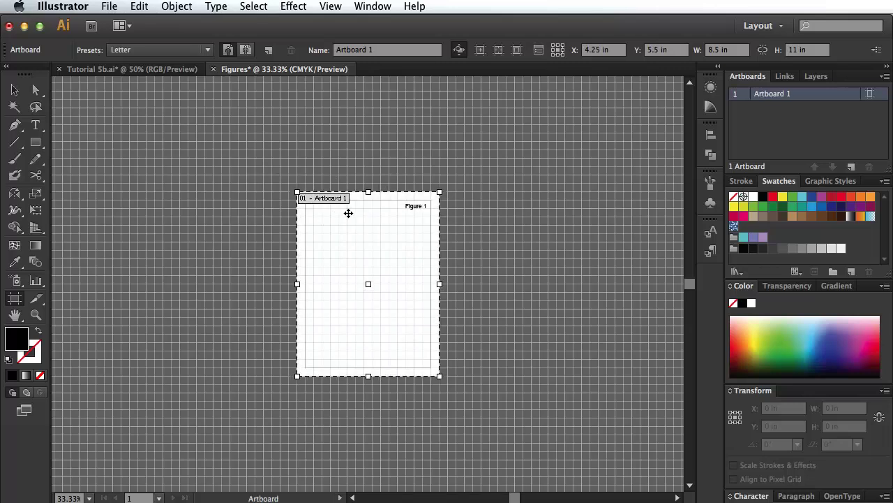
pyautogui.press('super+shift+z')
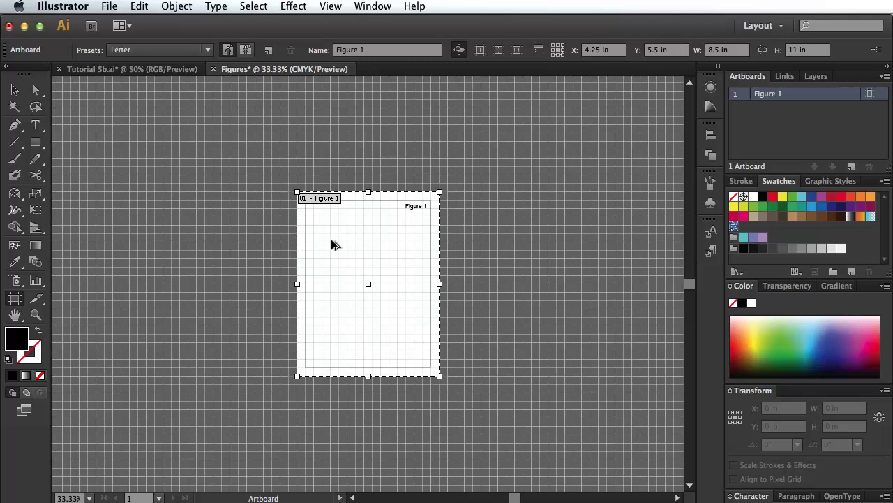
# Duplicate the Figure 1 artboard with its artwork twice in a row to its right, at about X 13.25 in and 22.17 in
pyautogui.moveTo(332, 240); pyautogui.dragTo(482, 239)
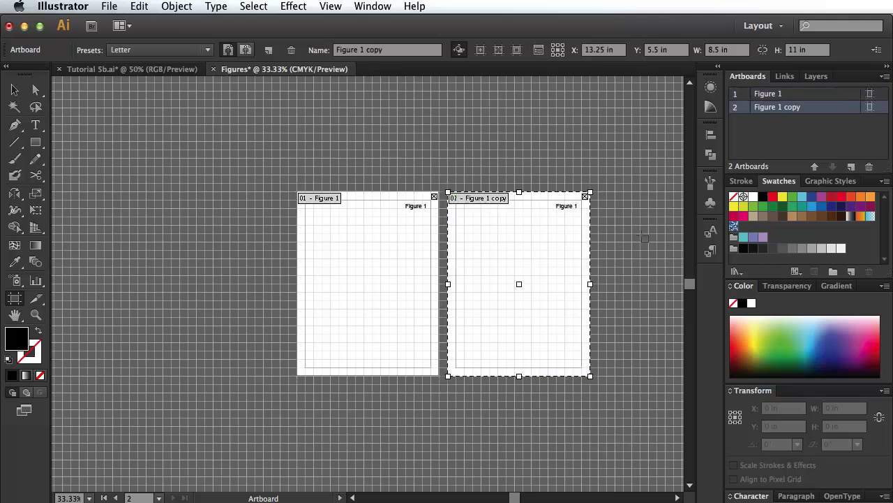
pyautogui.moveTo(637, 239); pyautogui.dragTo(398, 235)
pyautogui.moveTo(292, 250); pyautogui.dragTo(432, 246)
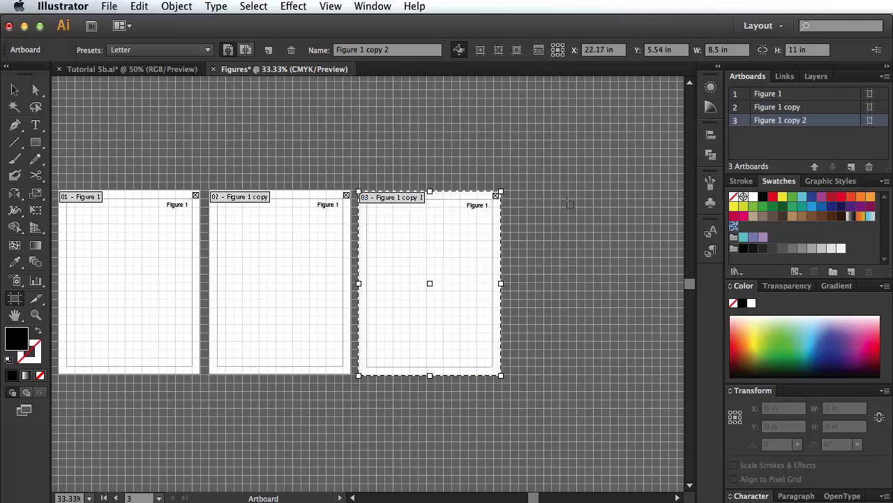
pyautogui.press('Escape')
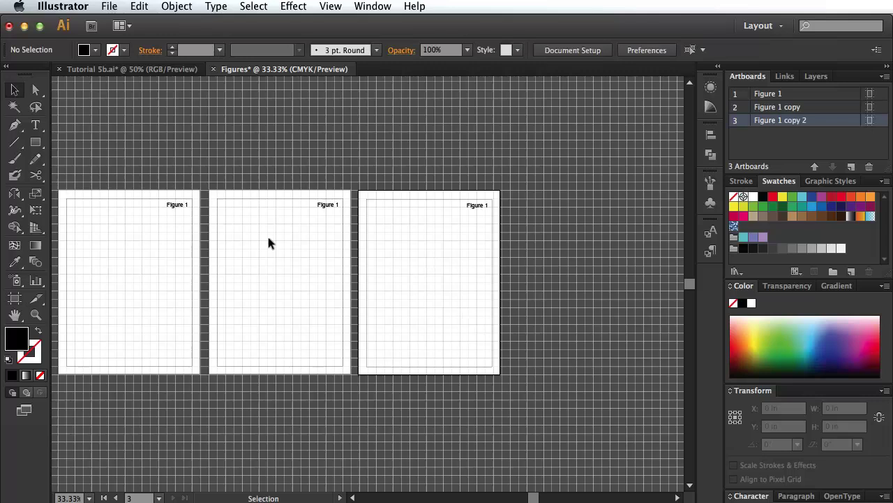
# Rename the second artboard as Figure 2 and the third artboard as Figure 3
pyautogui.doubleClick(766, 109)
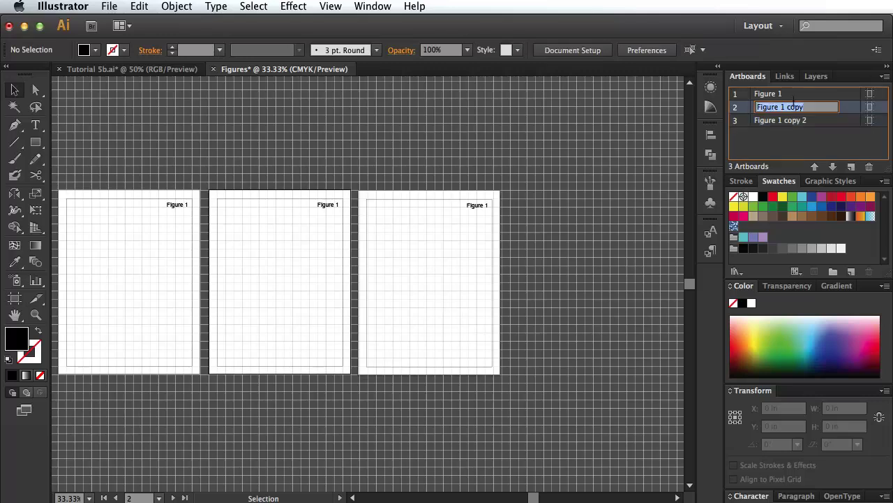
pyautogui.write('Figure 2')
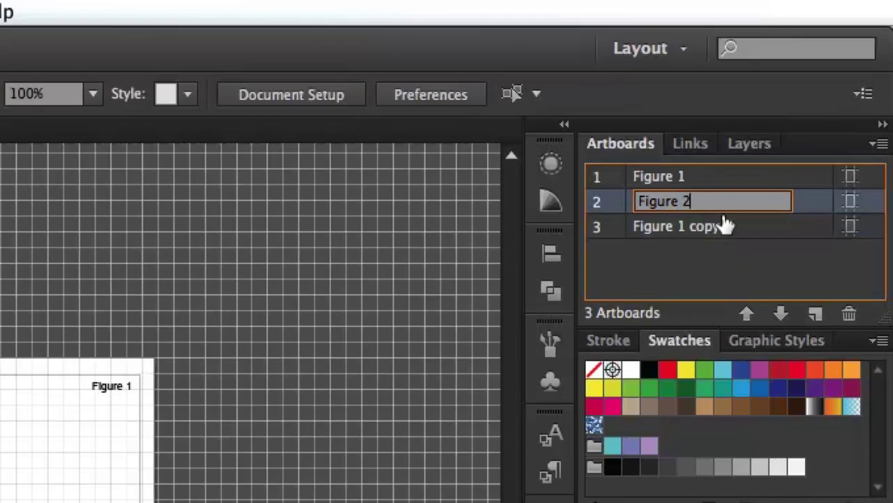
pyautogui.press('Return')
pyautogui.doubleClick(719, 225)
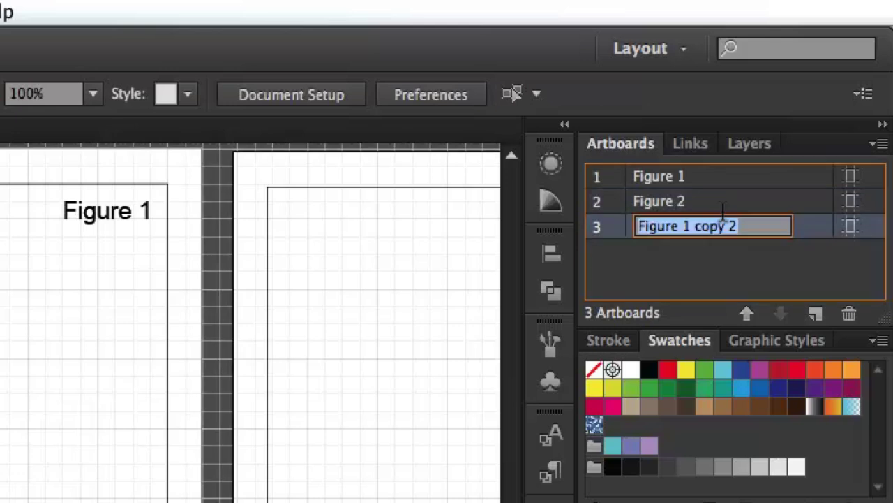
pyautogui.click(683, 225)
pyautogui.moveTo(681, 221); pyautogui.dragTo(747, 215)
pyautogui.write('3')
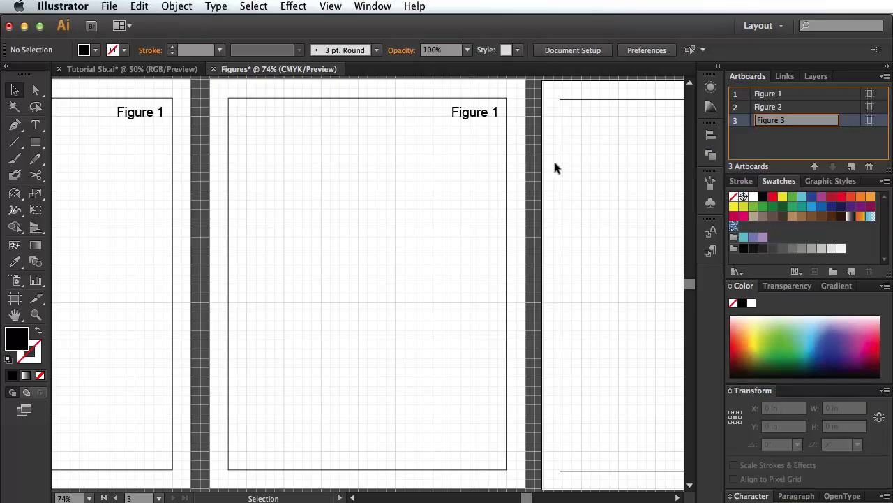
pyautogui.press('Return')
# Change the text label on the second artboard to "Figure 2" and the one on the third artboard to "Figure 3"
pyautogui.scroll(5, 683, 115)
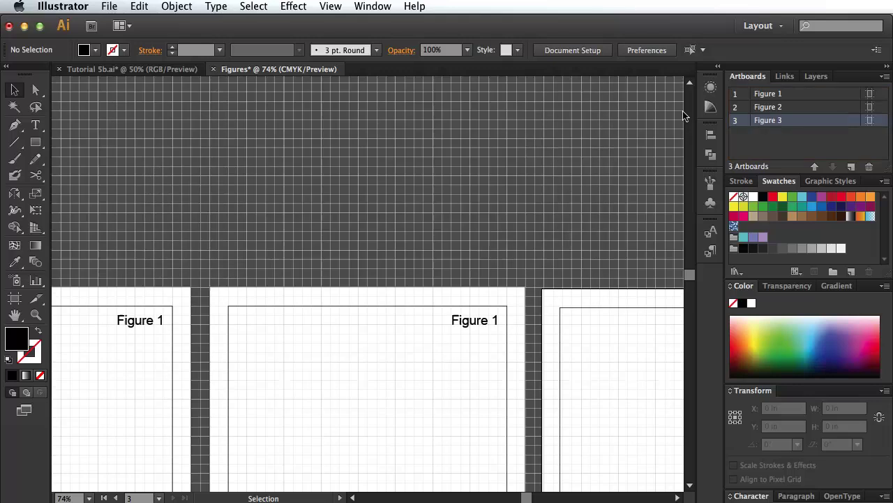
pyautogui.doubleClick(499, 320)
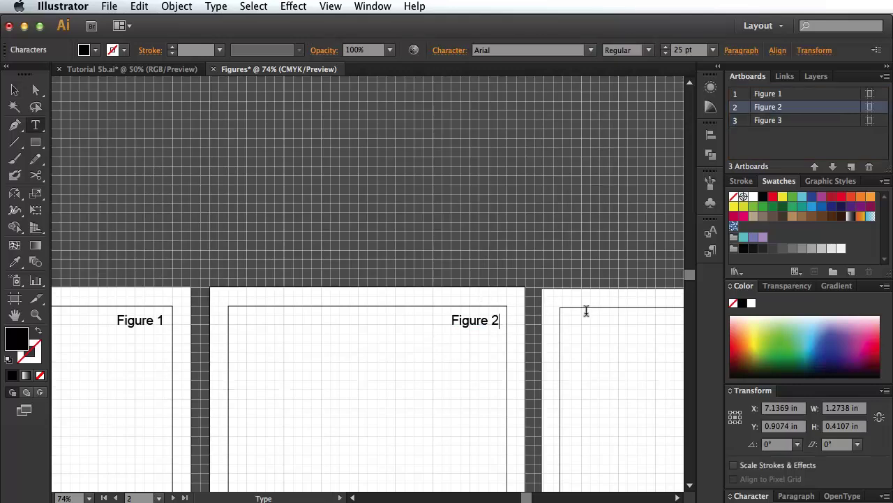
pyautogui.press('BackSpace')
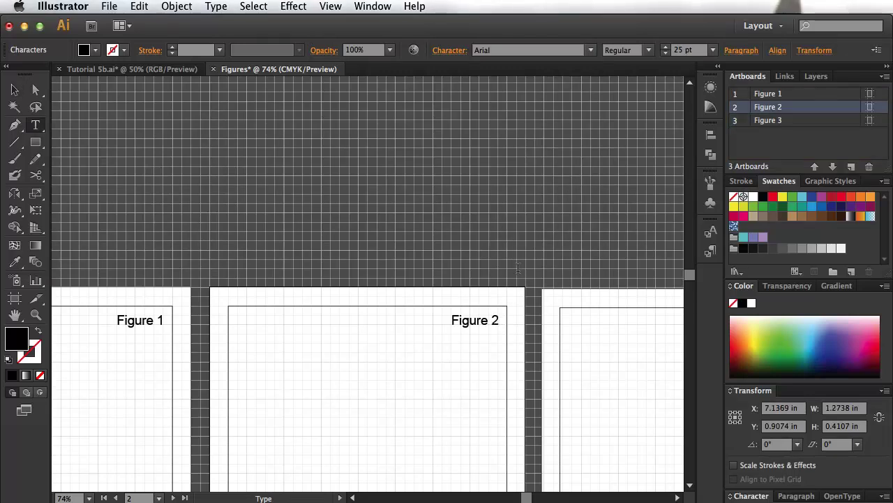
pyautogui.press('Escape')
pyautogui.moveTo(574, 299); pyautogui.dragTo(325, 265)
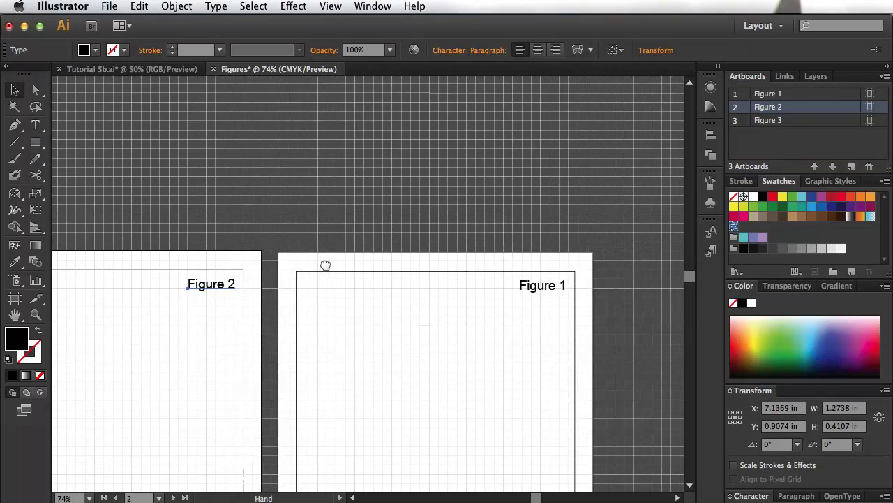
pyautogui.doubleClick(561, 285)
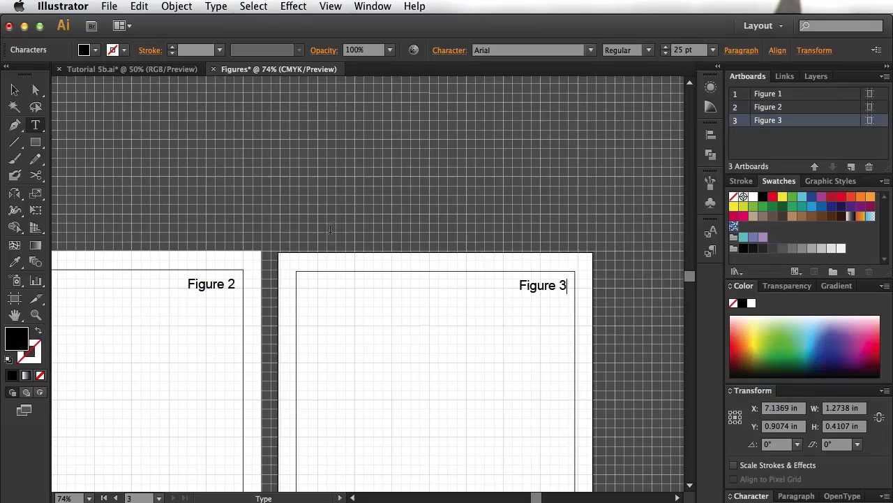
pyautogui.press('Escape')
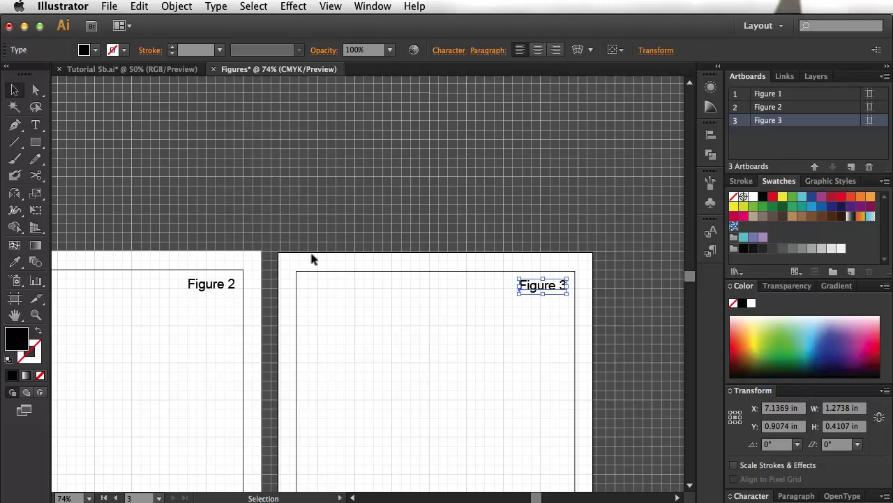
pyautogui.click(258, 253)
# Move the Figure 3 artboard with its artwork level with Figure 2 at Y 5.5 in, and nudge it slightly right to even the gap
pyautogui.moveTo(198, 212); pyautogui.dragTo(670, 187)
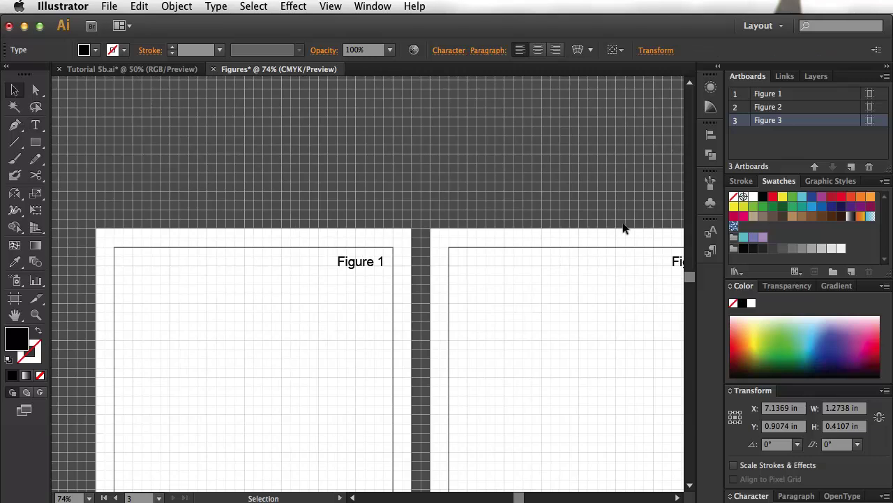
pyautogui.hscroll(10, 597, 221)
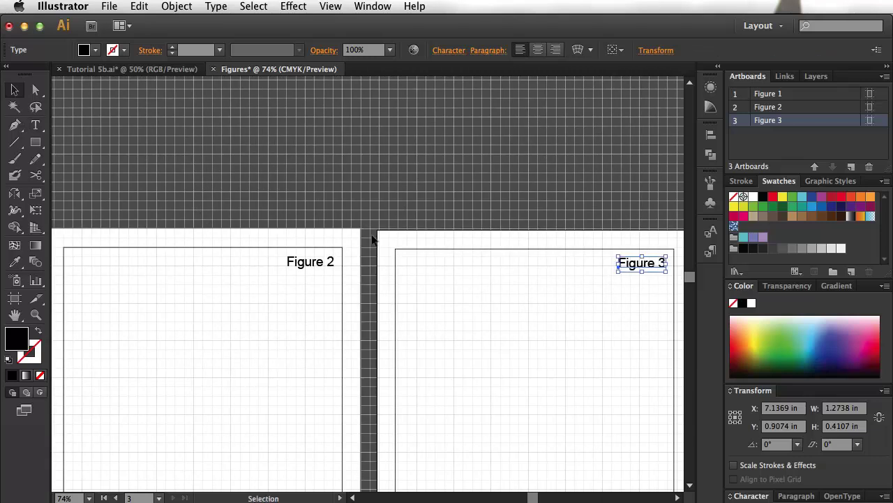
pyautogui.hotkey('shift', 'o')
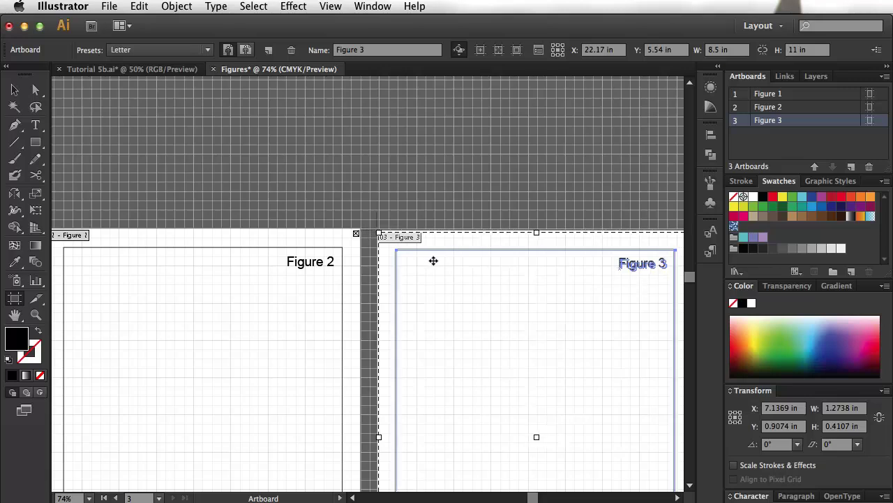
pyautogui.moveTo(432, 259); pyautogui.dragTo(430, 258)
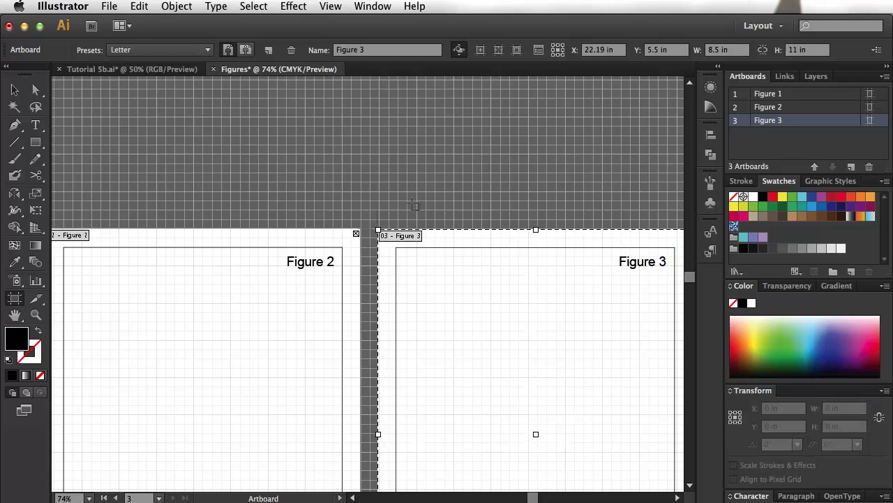
pyautogui.press('Escape')
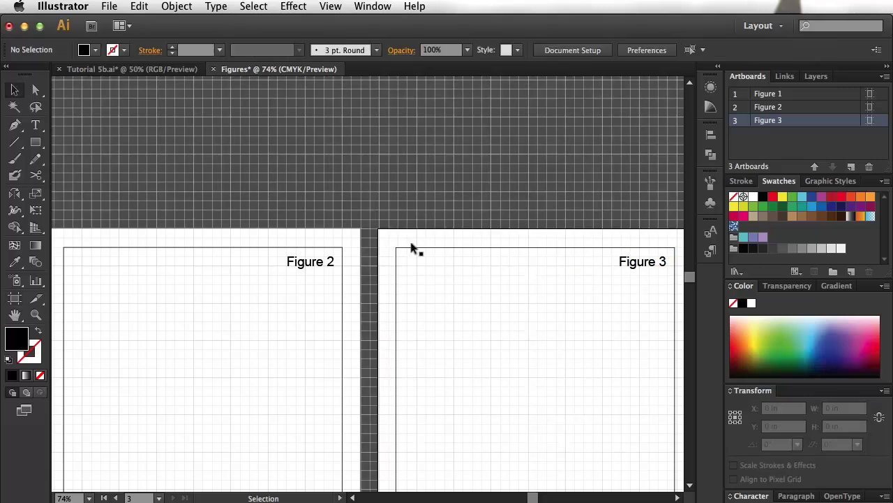
pyautogui.hotkey('shift', 'o')
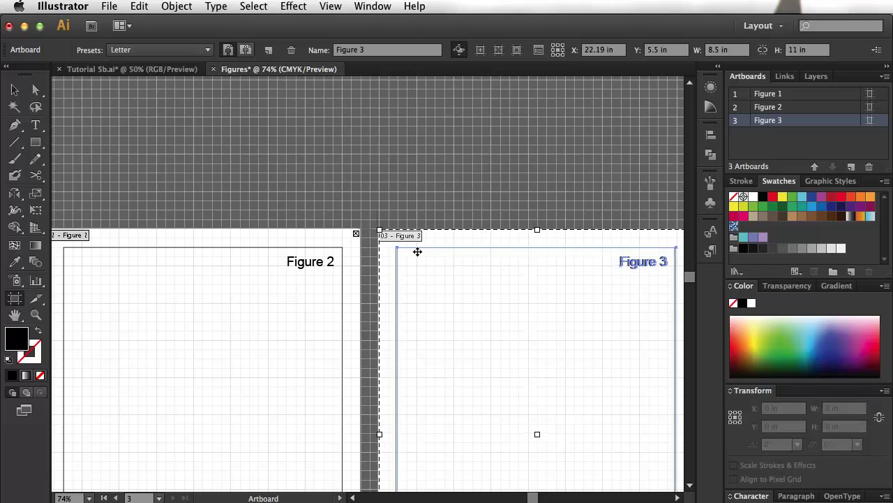
pyautogui.moveTo(418, 252); pyautogui.dragTo(419, 251)
pyautogui.press('Escape')
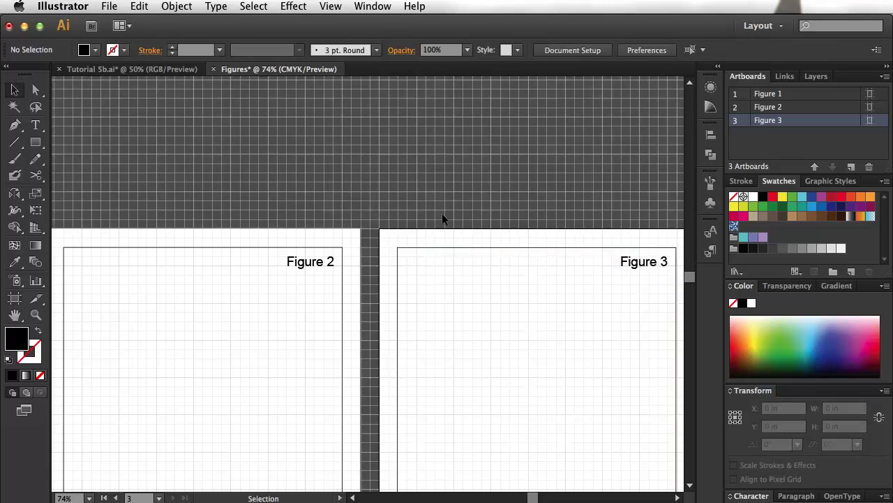
# Hide the document grid and turn off Snap to Grid
pyautogui.moveTo(298, 186); pyautogui.dragTo(652, 65)
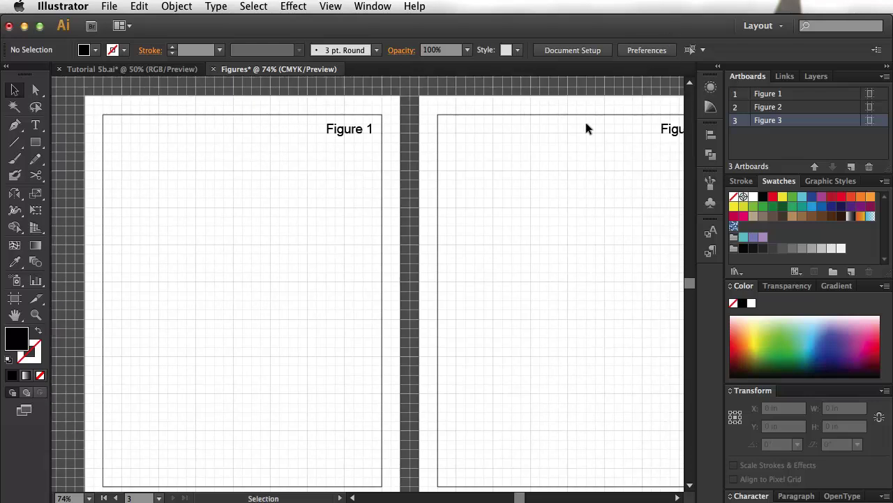
pyautogui.press('super+apostrophe')
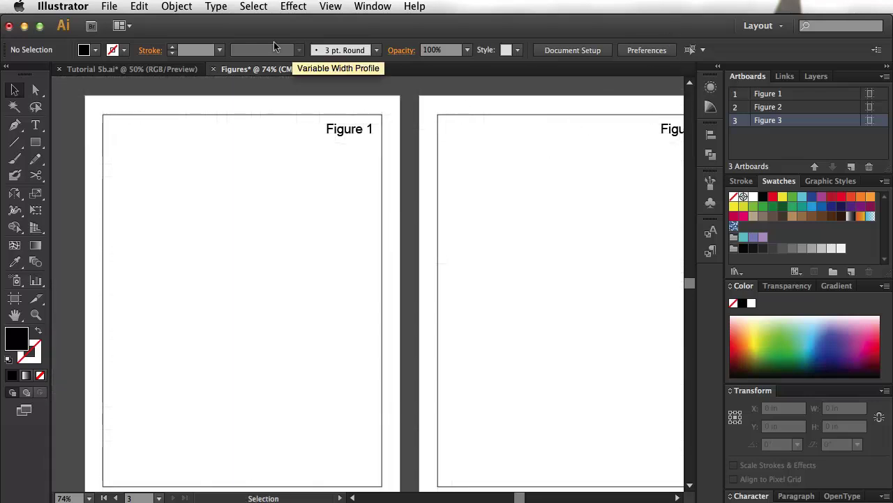
pyautogui.click(371, 6)
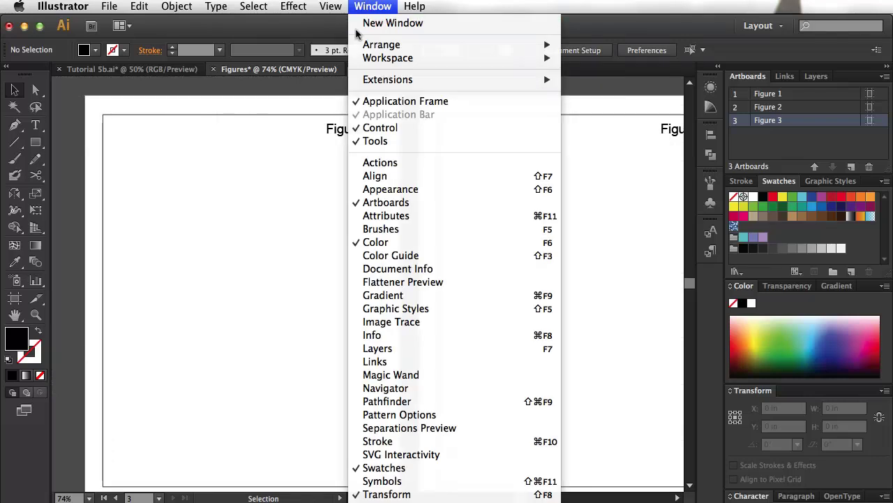
pyautogui.moveTo(325, 7)
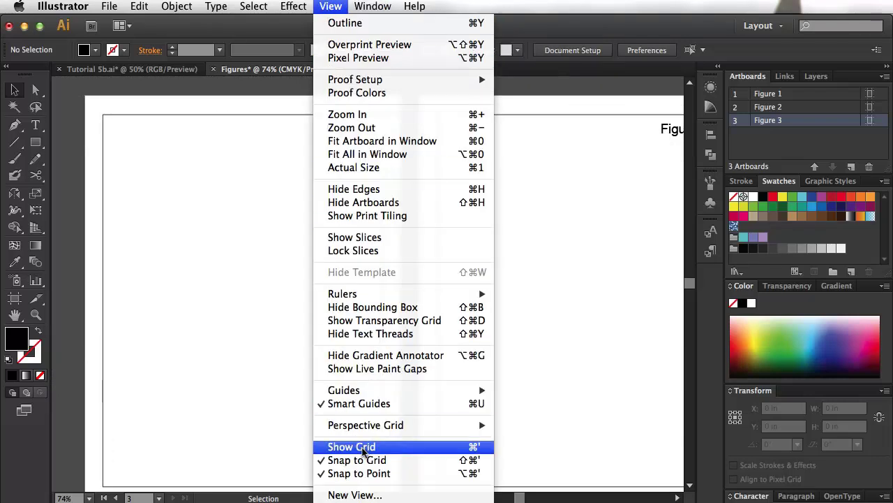
pyautogui.click(362, 460)
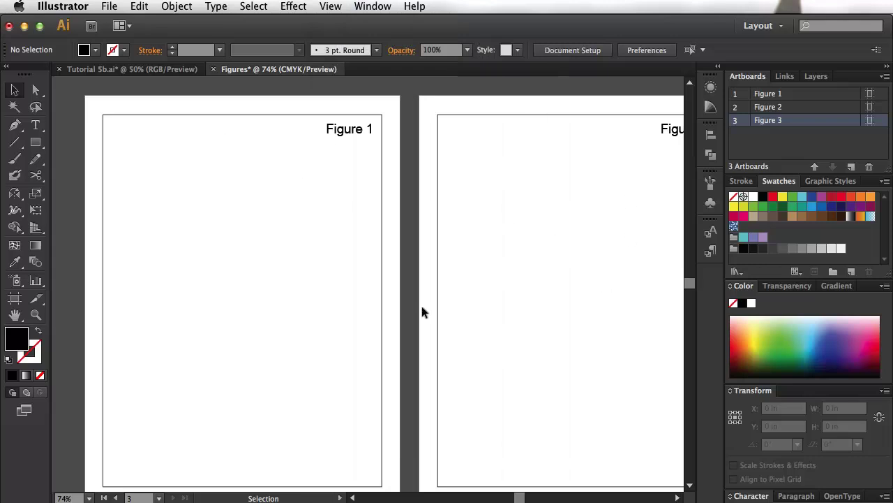
# Lock Layer 1, which holds the margin rectangles and figure labels, and create a new layer above it
pyautogui.press('super+minus')
pyautogui.press('super+minus')
pyautogui.press('space')
pyautogui.moveTo(540, 268); pyautogui.dragTo(450, 247)
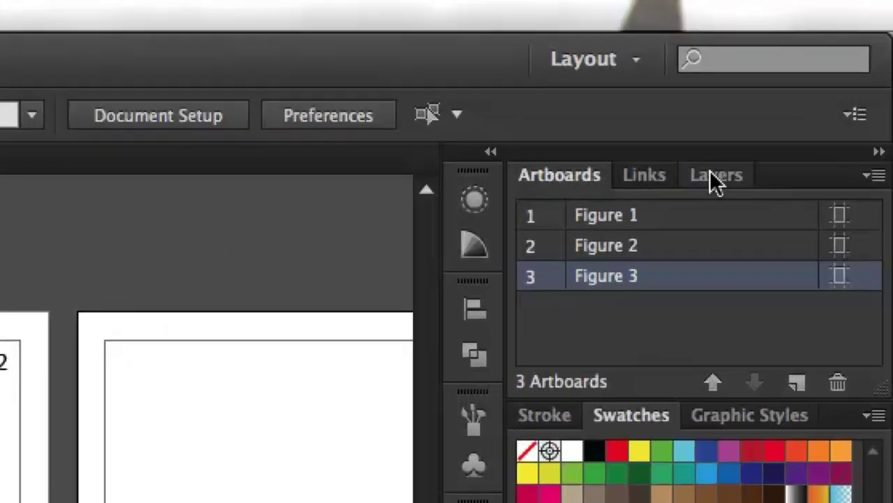
pyautogui.click(713, 176)
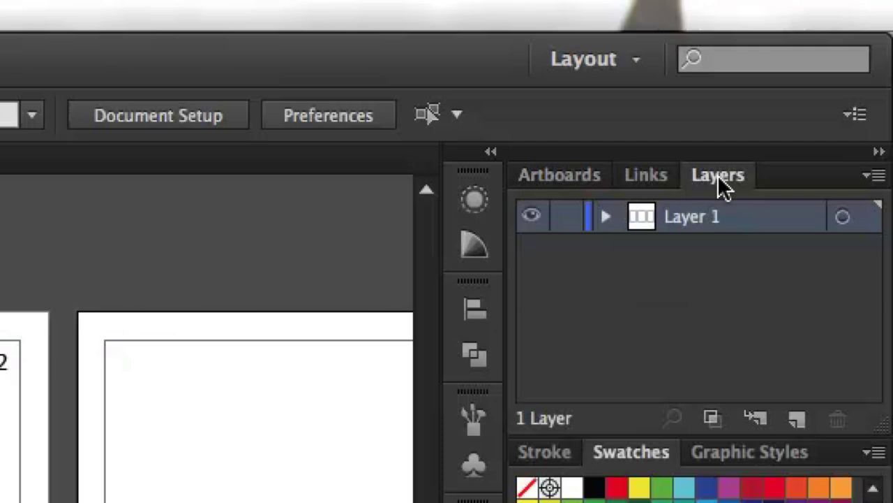
pyautogui.click(603, 217)
pyautogui.scroll(-1, 751, 335)
pyautogui.scroll(1, 748, 319)
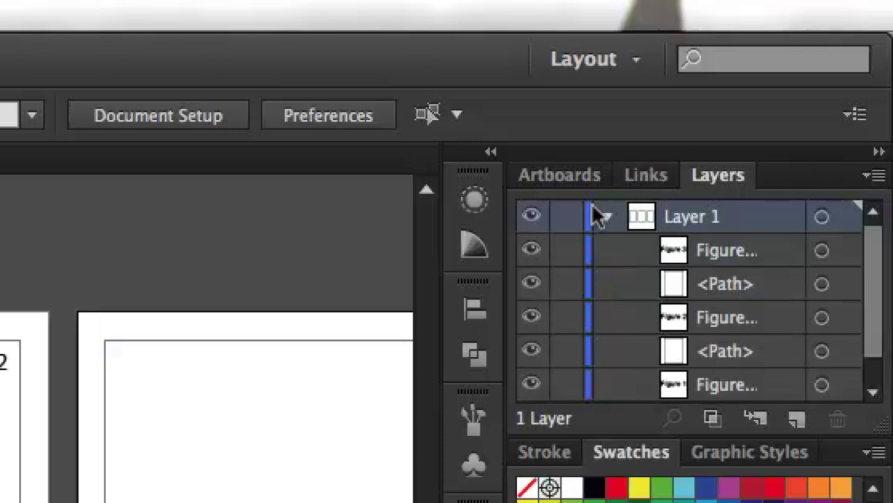
pyautogui.click(603, 217)
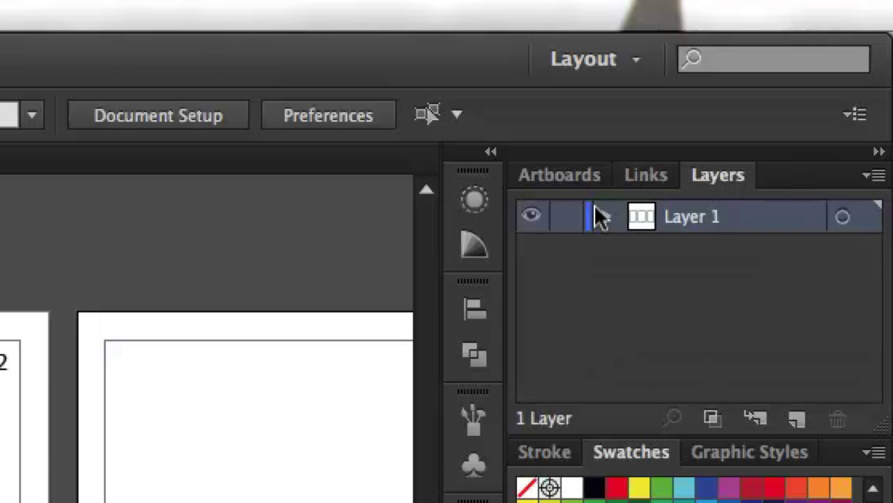
pyautogui.click(559, 219)
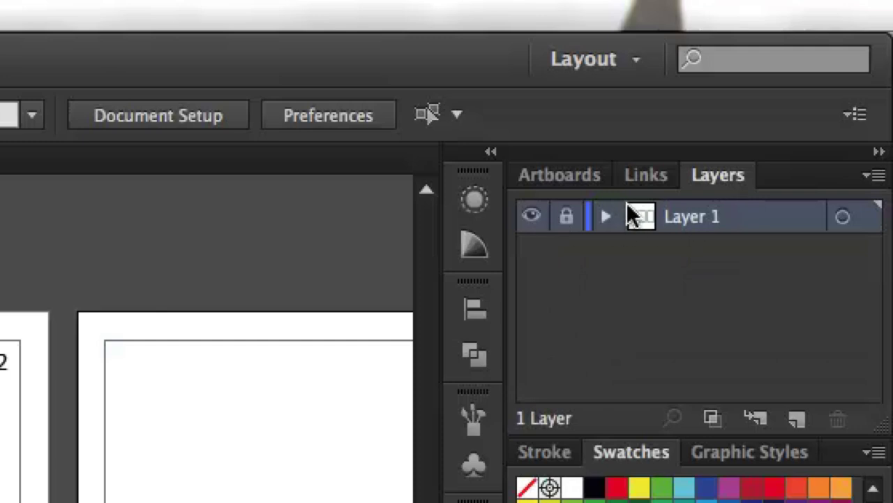
pyautogui.click(795, 419)
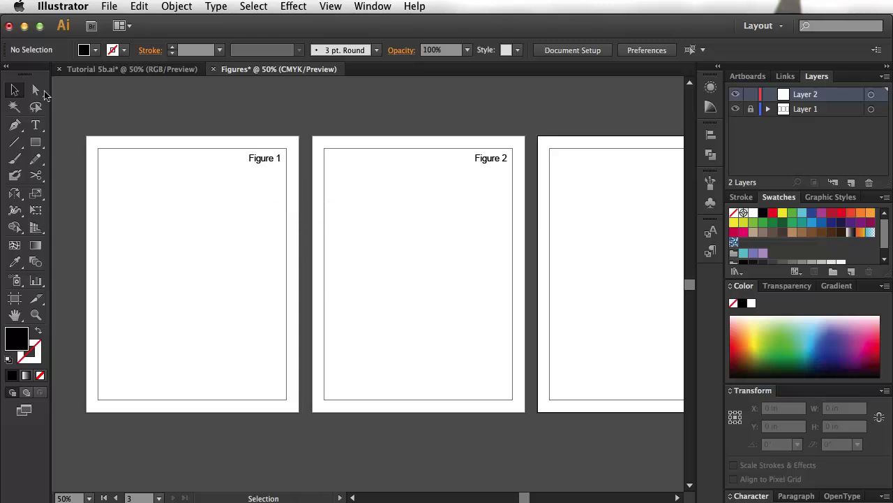
# Draw a trial black rectangle about 1.31 by 1.47 in on the Figure 2 artboard and delete it
pyautogui.click(36, 142)
pyautogui.moveTo(395, 196); pyautogui.dragTo(429, 233)
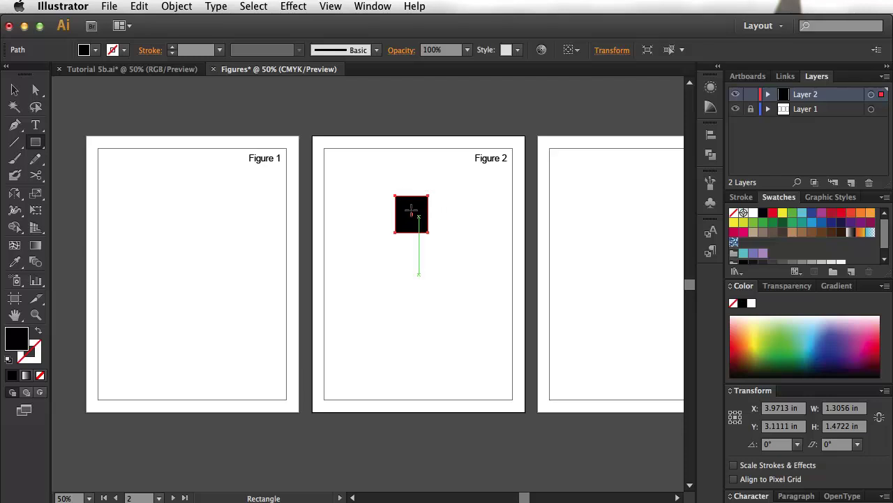
pyautogui.press('v')
pyautogui.press('Delete')
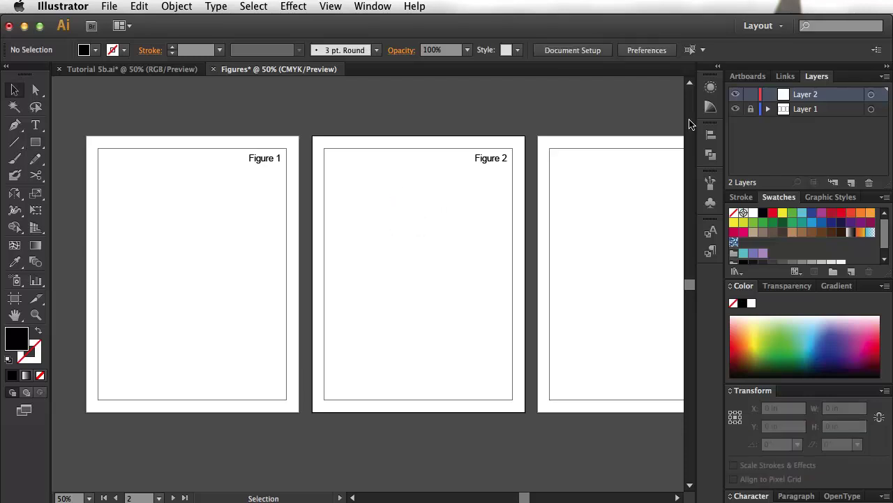
# Try selecting the margin rectangles across the artboards and unlock Layer 1
pyautogui.moveTo(643, 206); pyautogui.dragTo(631, 183)
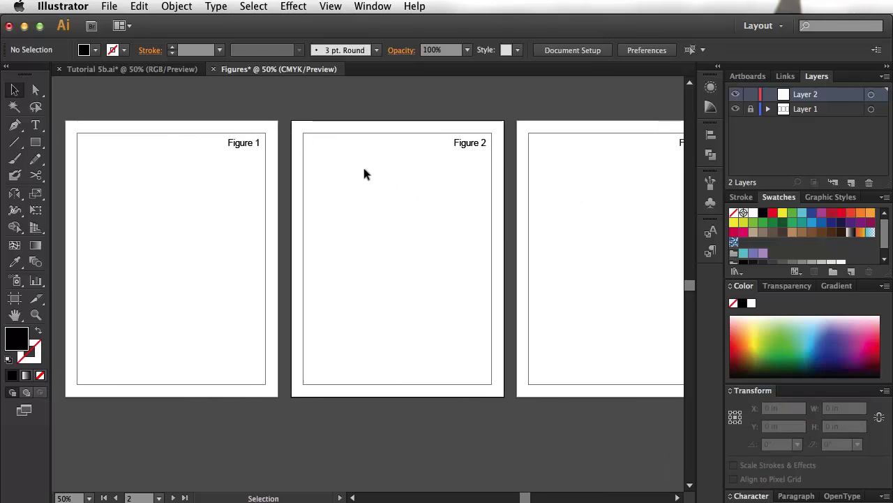
pyautogui.moveTo(466, 132); pyautogui.dragTo(530, 182)
pyautogui.click(651, 165)
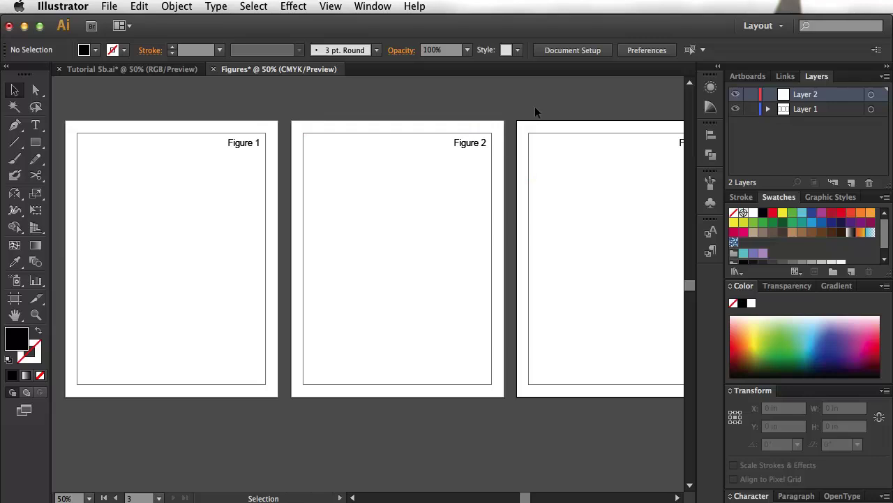
pyautogui.moveTo(534, 113); pyautogui.dragTo(584, 153)
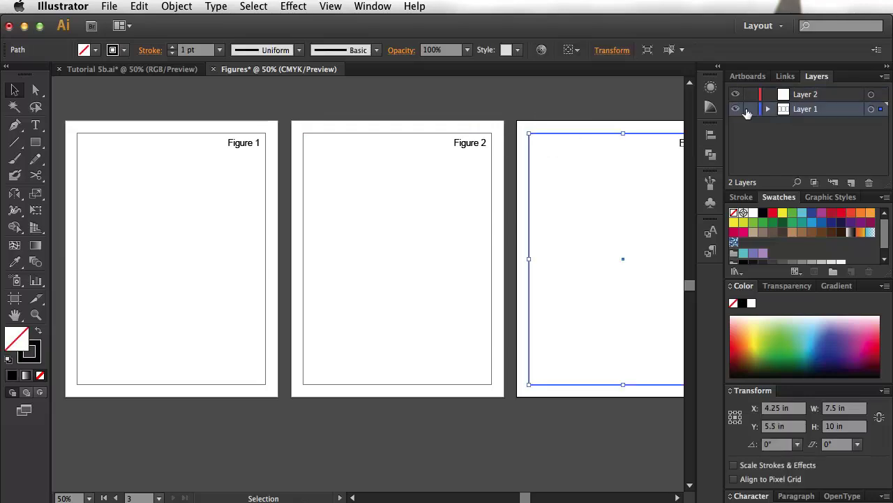
pyautogui.click(750, 109)
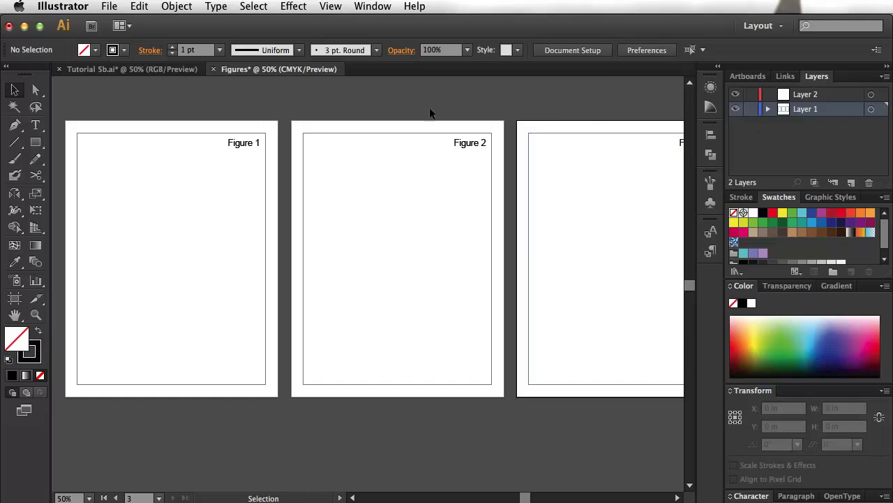
# Show the document rulers and try out a horizontal guide, deleting it again
pyautogui.moveTo(161, 93); pyautogui.dragTo(230, 98)
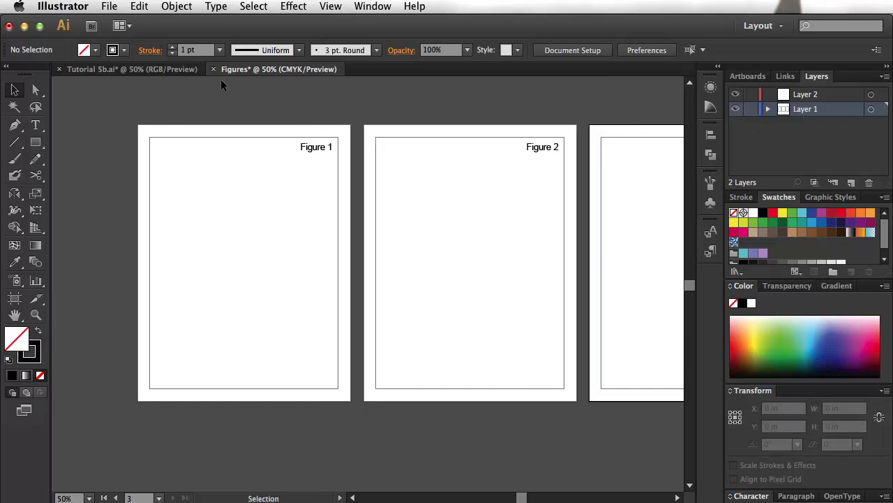
pyautogui.click(330, 6)
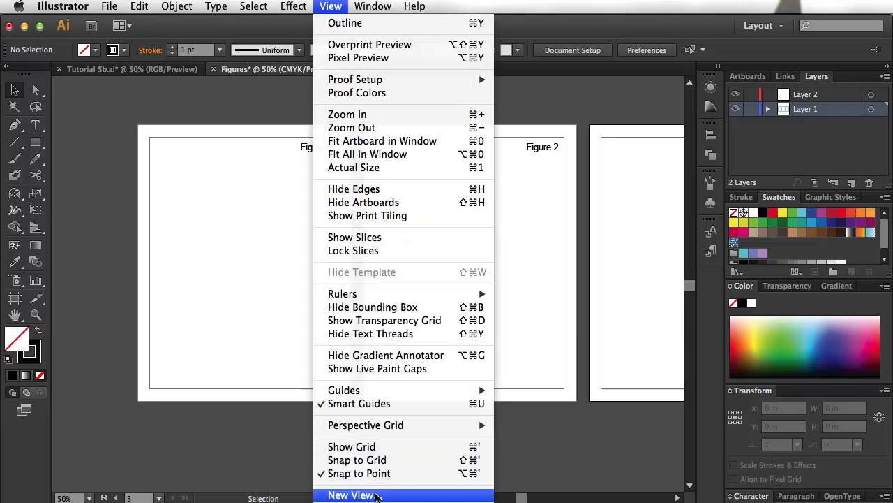
pyautogui.moveTo(375, 293)
pyautogui.click(573, 299)
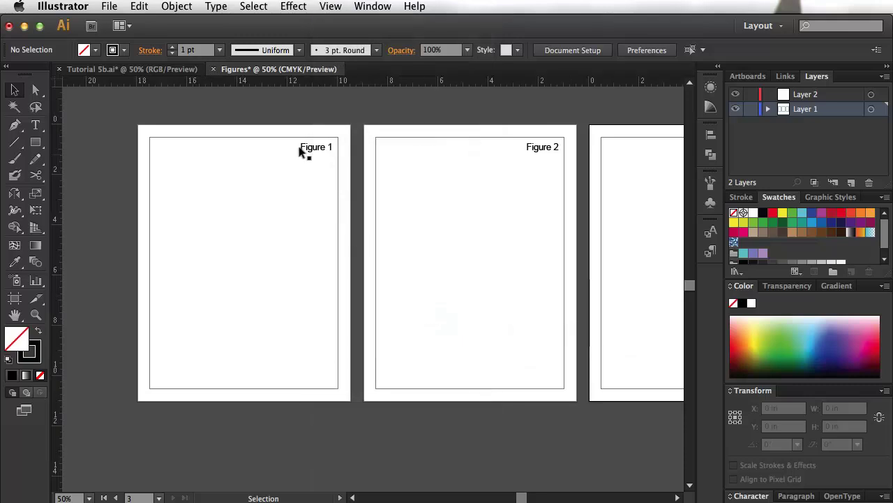
pyautogui.moveTo(340, 81); pyautogui.dragTo(364, 169)
pyautogui.press('Delete')
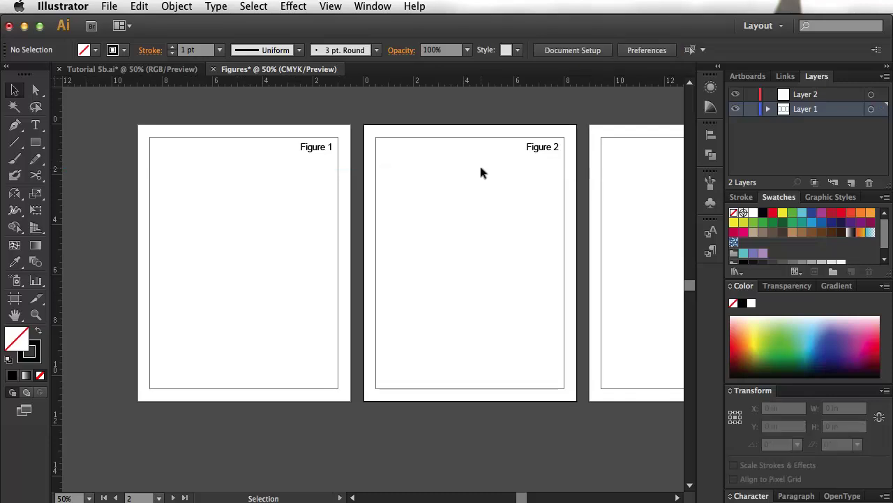
# Show the document grid and place one horizontal and one vertical guide at 1.5 in on the Figure 1 artboard
pyautogui.press('super+apostrophe')
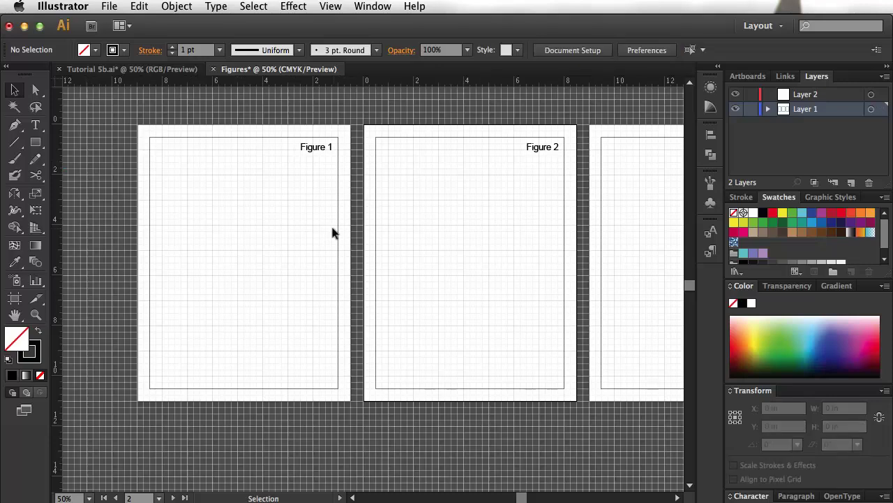
pyautogui.press('super+1')
pyautogui.moveTo(174, 129); pyautogui.dragTo(474, 281)
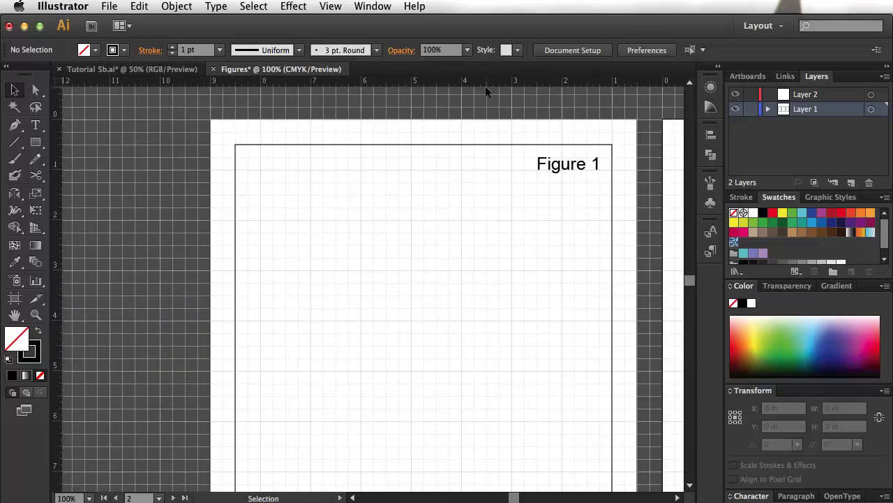
pyautogui.moveTo(488, 78); pyautogui.dragTo(488, 196)
pyautogui.moveTo(60, 149); pyautogui.dragTo(284, 159)
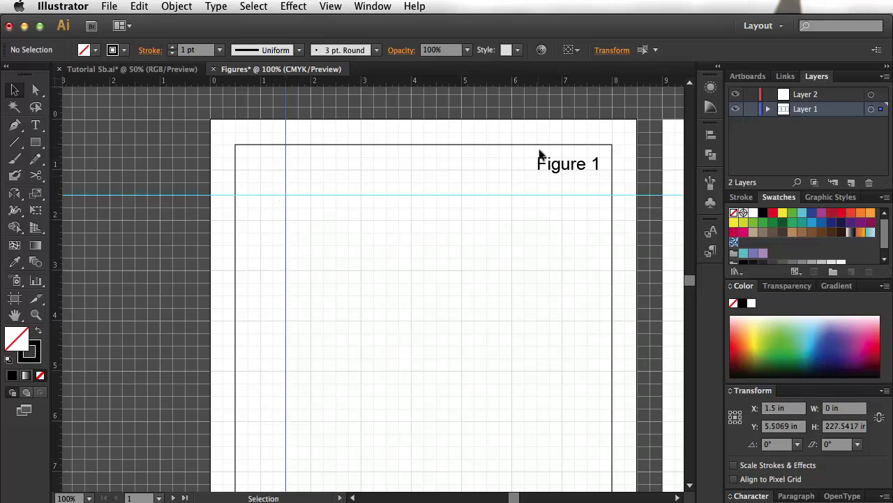
# Add vertical guides at about 4 in and 7 in and horizontal guides at about 4 in and 6.5 in on the Figure 1 artboard
pyautogui.moveTo(58, 211); pyautogui.dragTo(411, 216)
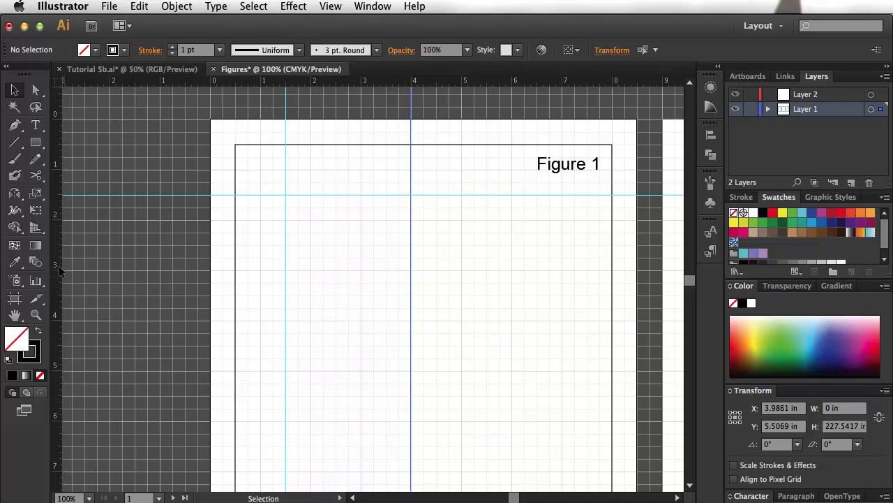
pyautogui.moveTo(325, 81); pyautogui.dragTo(323, 321)
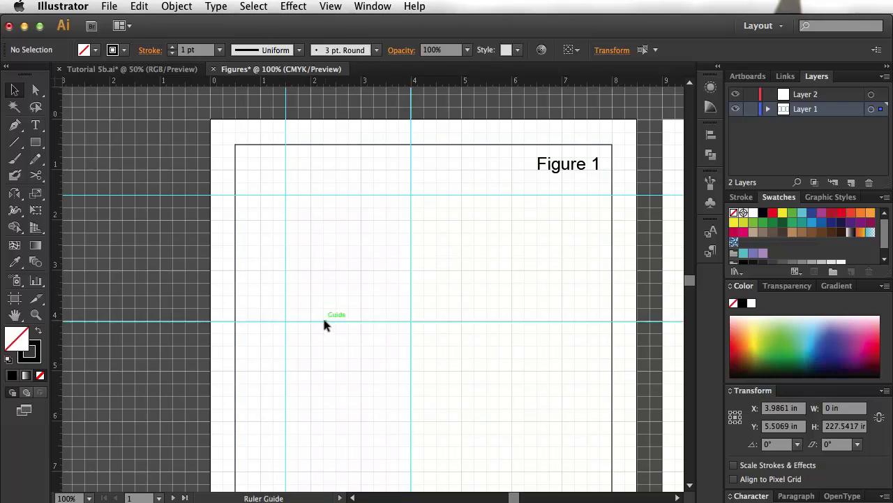
pyautogui.moveTo(57, 221); pyautogui.dragTo(563, 233)
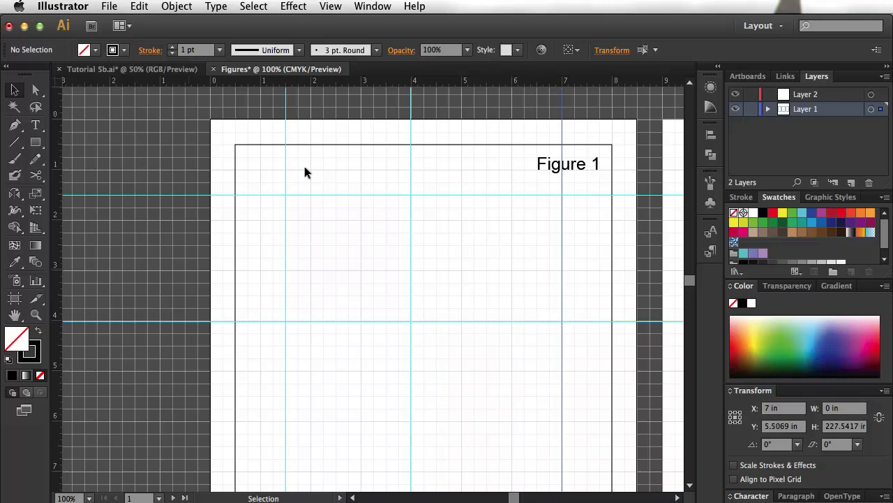
pyautogui.moveTo(432, 76); pyautogui.dragTo(451, 458)
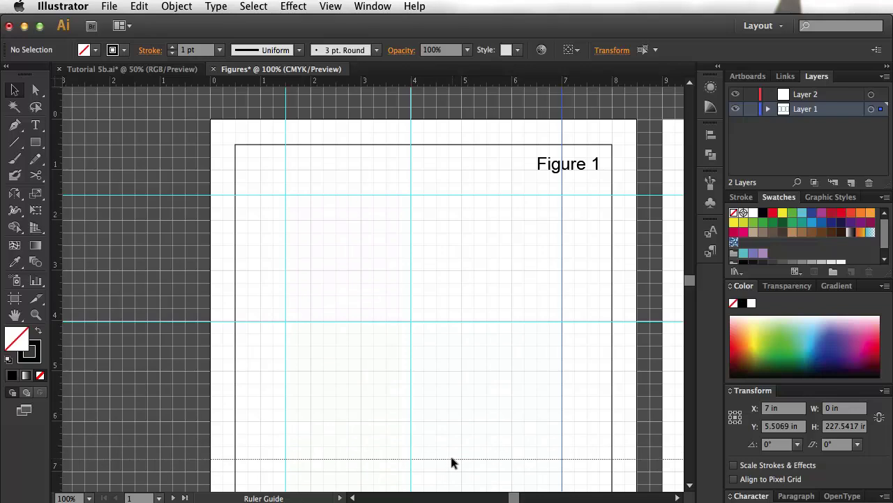
pyautogui.moveTo(451, 458); pyautogui.dragTo(453, 449)
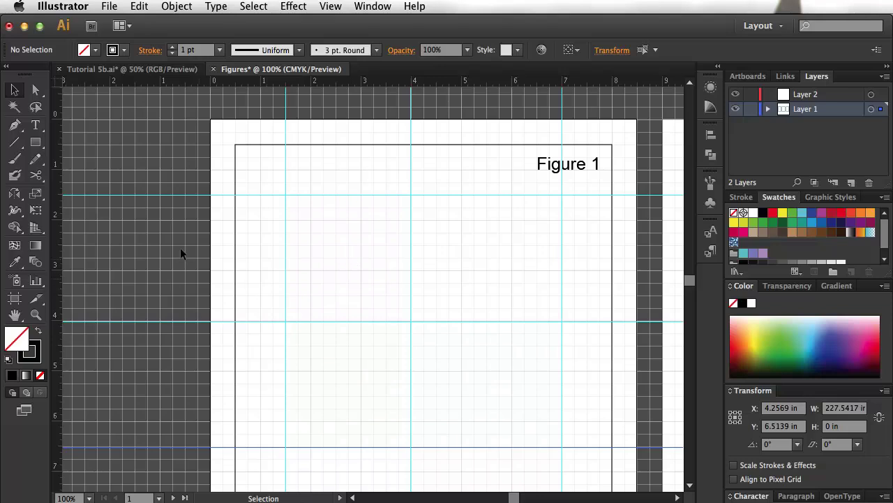
# Lock Layer 1 together with its guides and make Layer 2 the active layer
pyautogui.moveTo(160, 201); pyautogui.dragTo(433, 439)
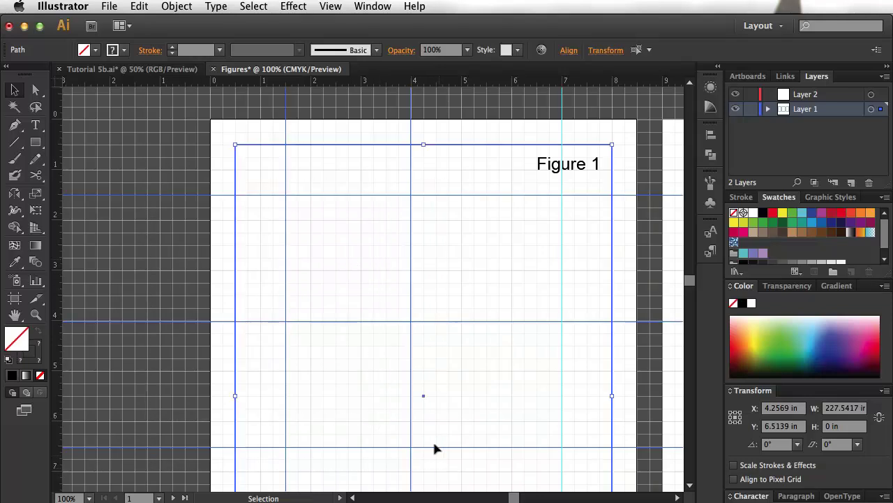
pyautogui.click(331, 148)
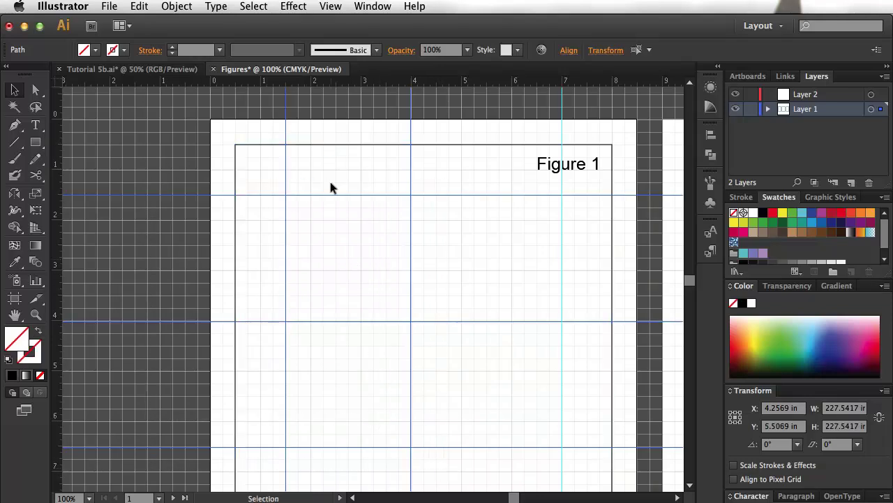
pyautogui.press('super')
pyautogui.keyDown('super'); pyautogui.click(335, 323); pyautogui.keyUp('super')
pyautogui.click(749, 110)
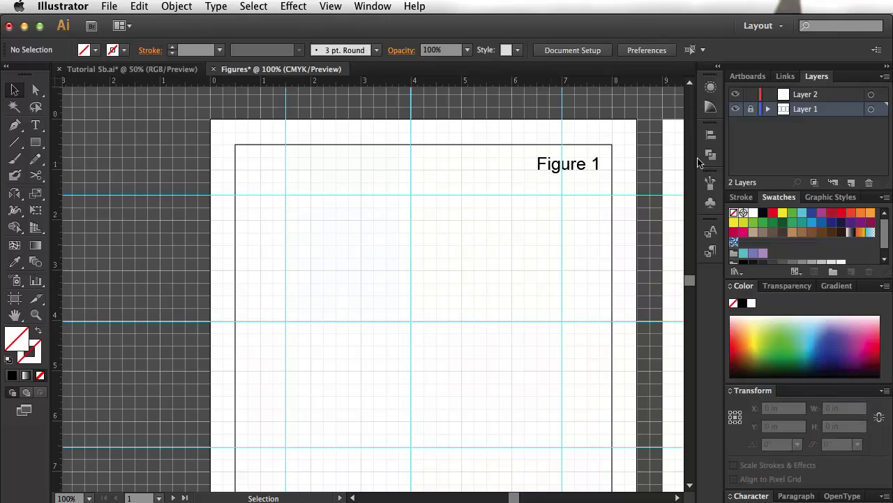
pyautogui.click(807, 93)
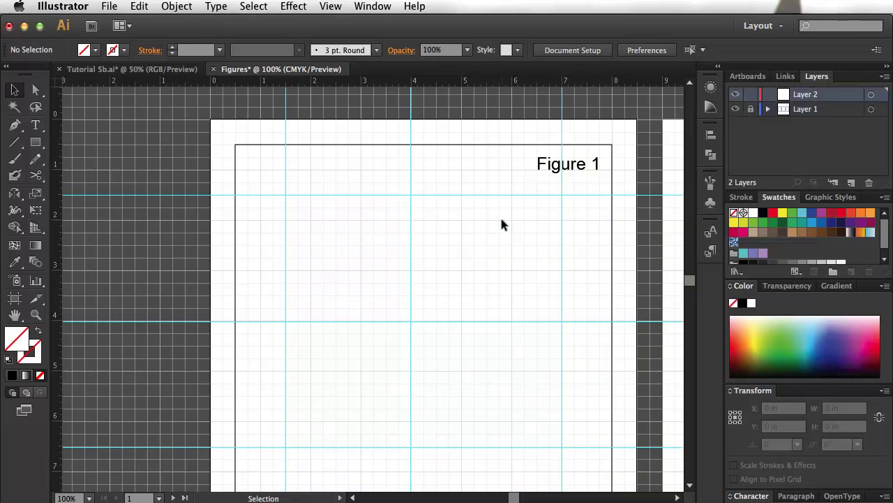
# Copy the four panel A bar graphs with their label from Tutorial 5b.ai and paste them into Layer 2 of the Figures document
pyautogui.click(133, 69)
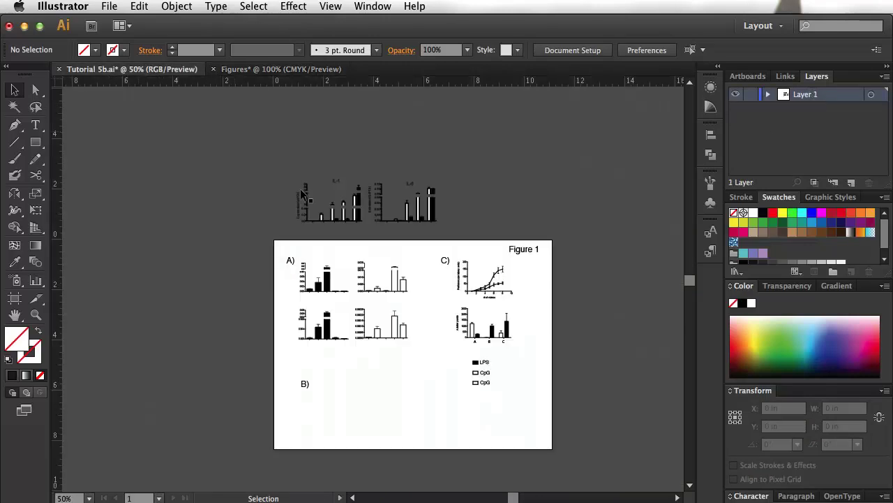
pyautogui.moveTo(295, 253); pyautogui.dragTo(432, 345)
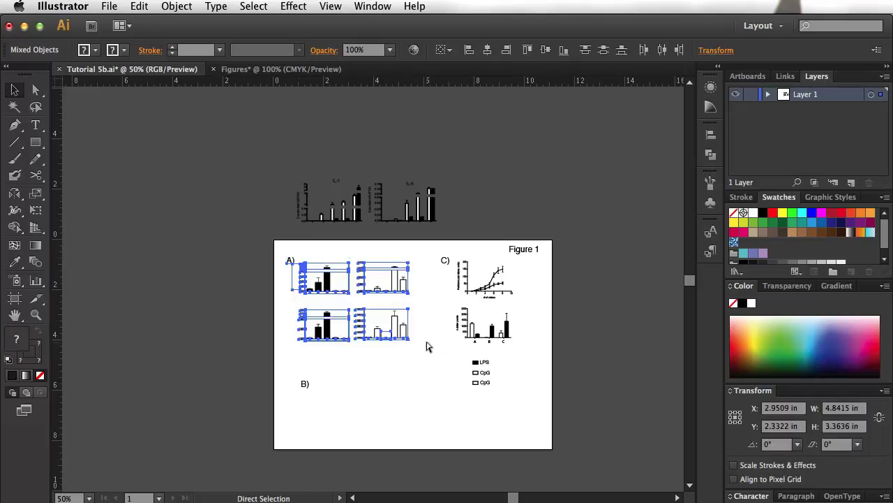
pyautogui.click(300, 69)
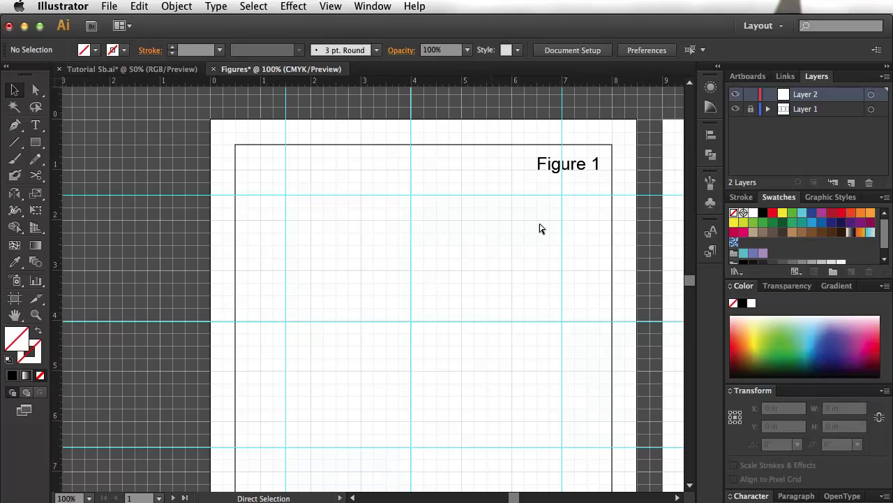
pyautogui.press('super+v')
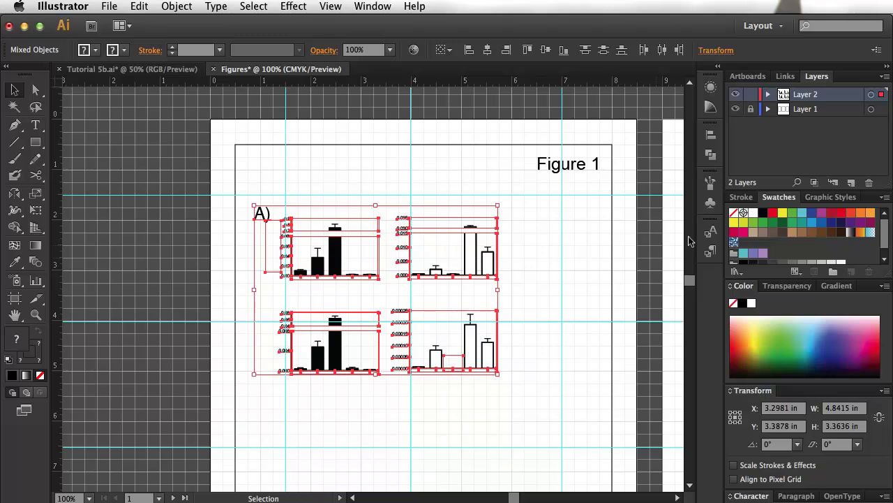
# Delete the A) label and move the two upper graphs up beneath the 1.5 in guide, centred at about X 2.75 in and X 5.18 in
pyautogui.click(421, 238)
pyautogui.click(260, 214)
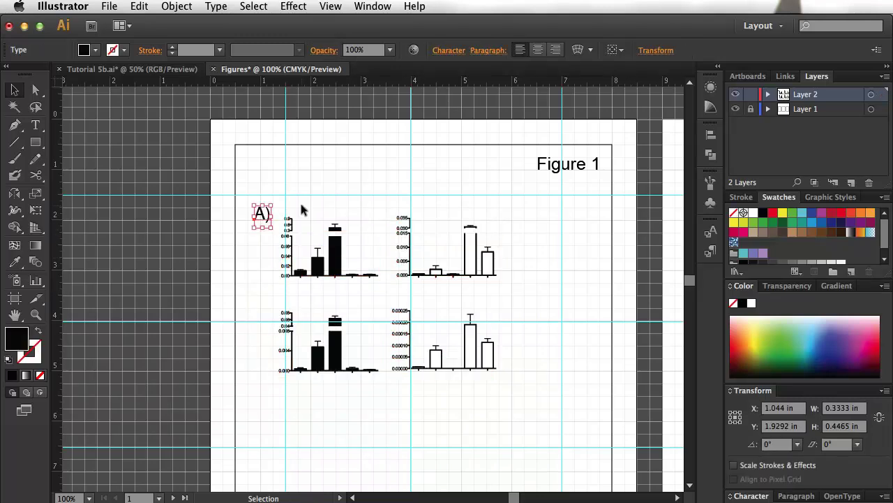
pyautogui.click(301, 205)
pyautogui.moveTo(331, 249); pyautogui.dragTo(357, 234)
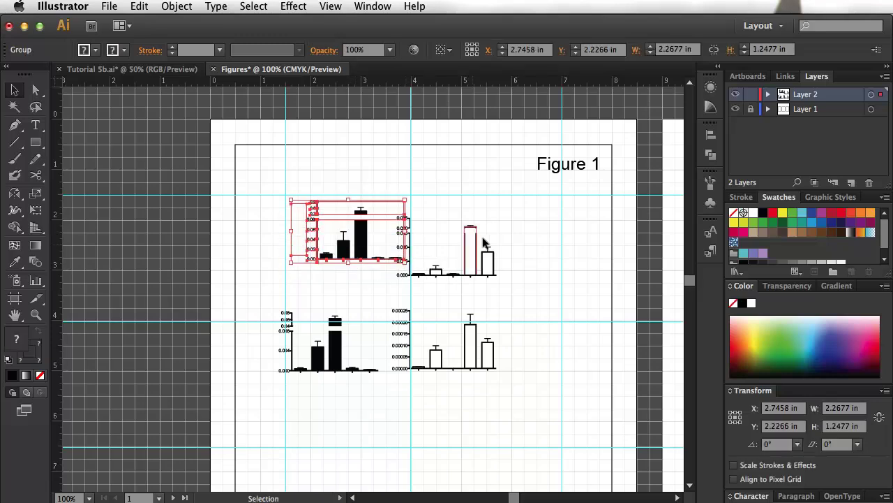
pyautogui.moveTo(474, 255); pyautogui.dragTo(496, 236)
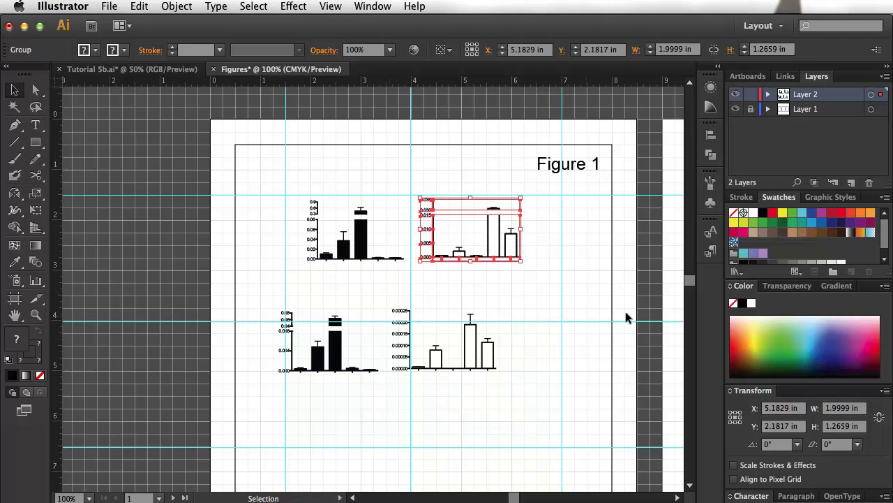
# Deselect the graphs and hide the document grid
pyautogui.click(549, 354)
pyautogui.press('a')
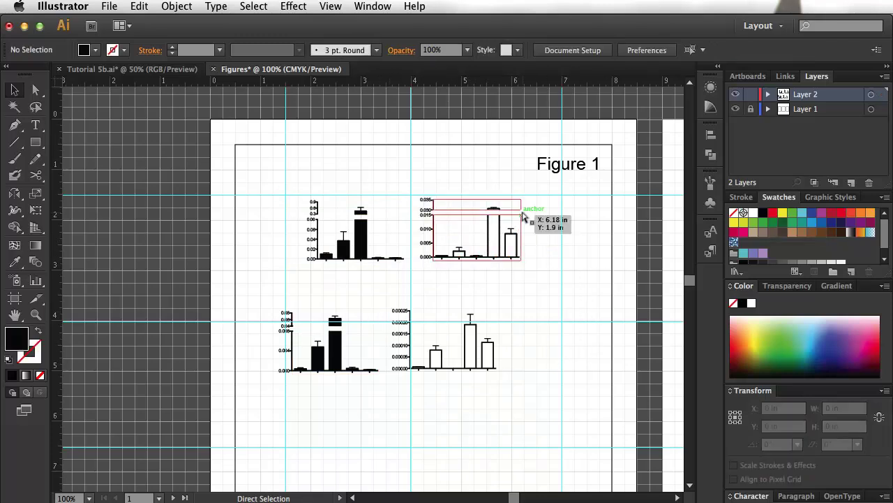
pyautogui.press('super+apostrophe')
pyautogui.press('v')
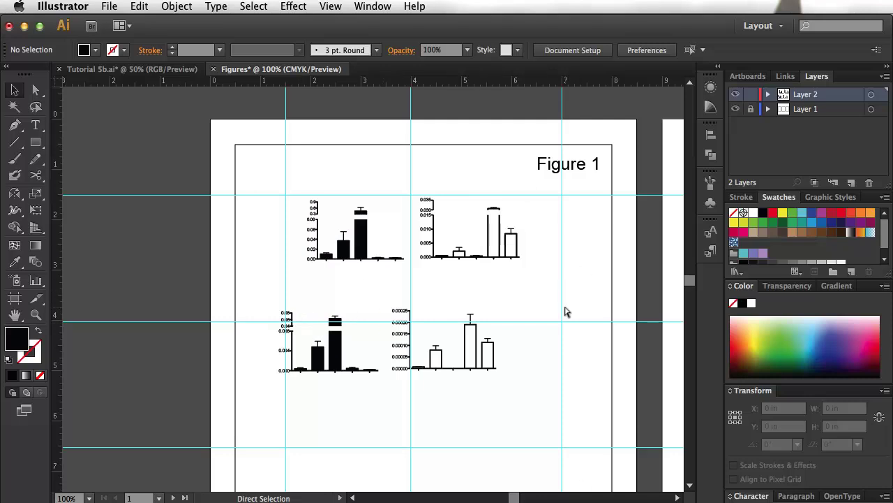
pyautogui.press('super+minus')
pyautogui.moveTo(558, 300); pyautogui.dragTo(427, 287)
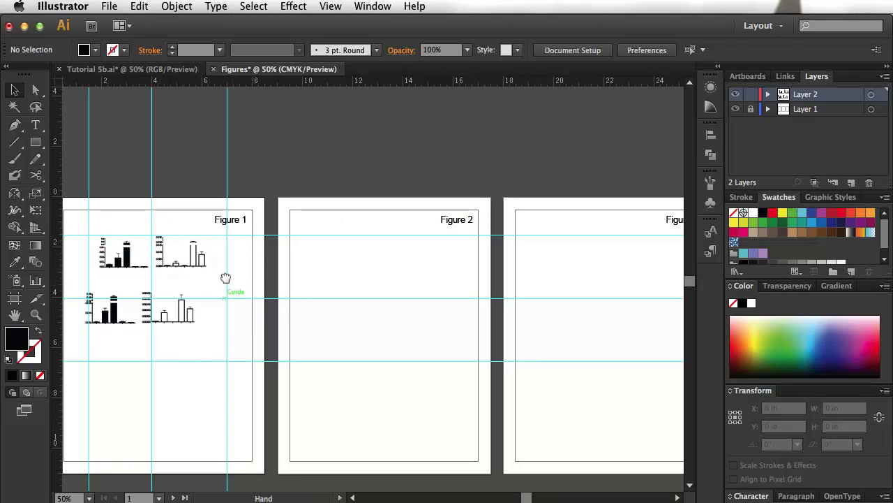
pyautogui.hscroll(-5, 226, 277)
pyautogui.scroll(2, 225, 277)
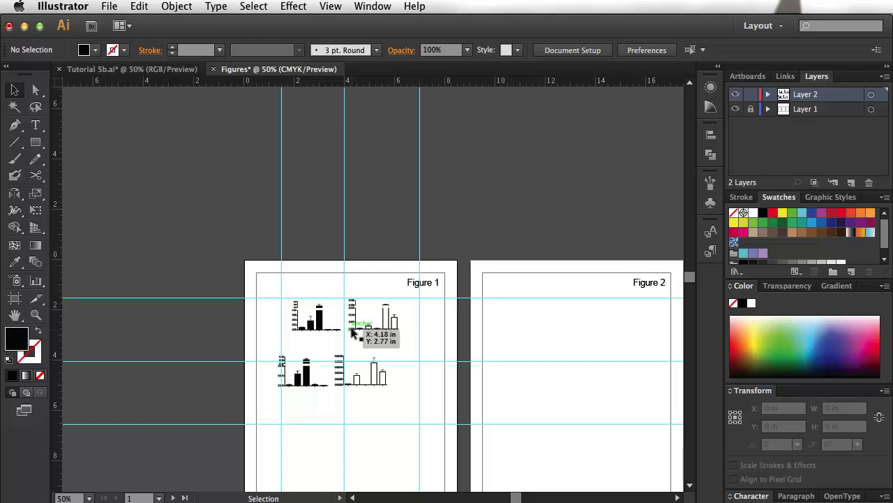
pyautogui.moveTo(608, 340); pyautogui.dragTo(467, 288)
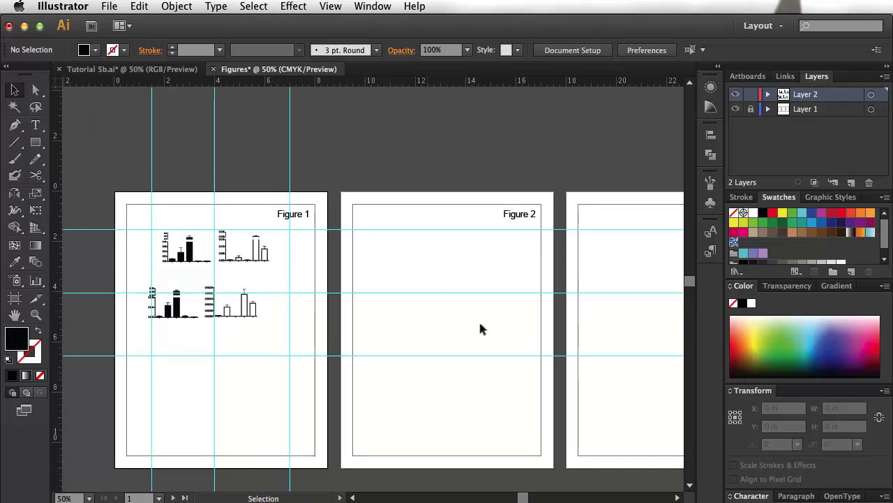
pyautogui.moveTo(596, 288); pyautogui.dragTo(525, 243)
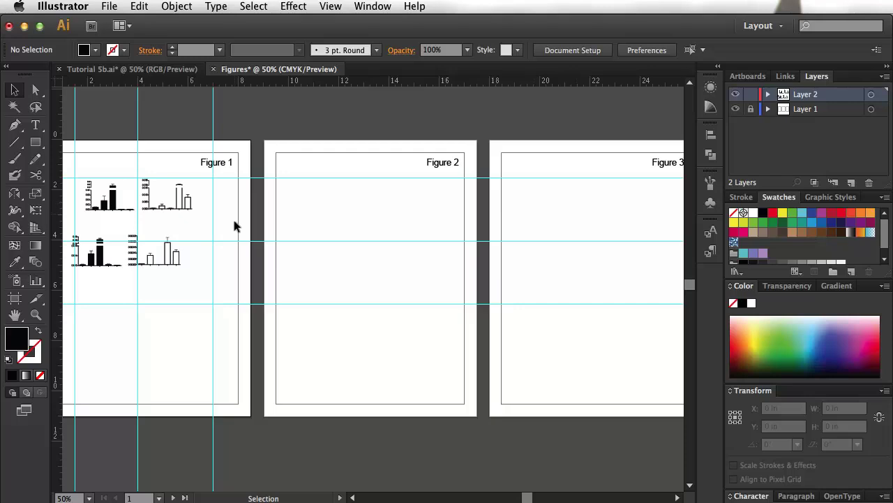
# Inspect the artboards one at a time, fitting Figure 1, Figure 3 and again Figure 1 to the window
pyautogui.press('super+minus')
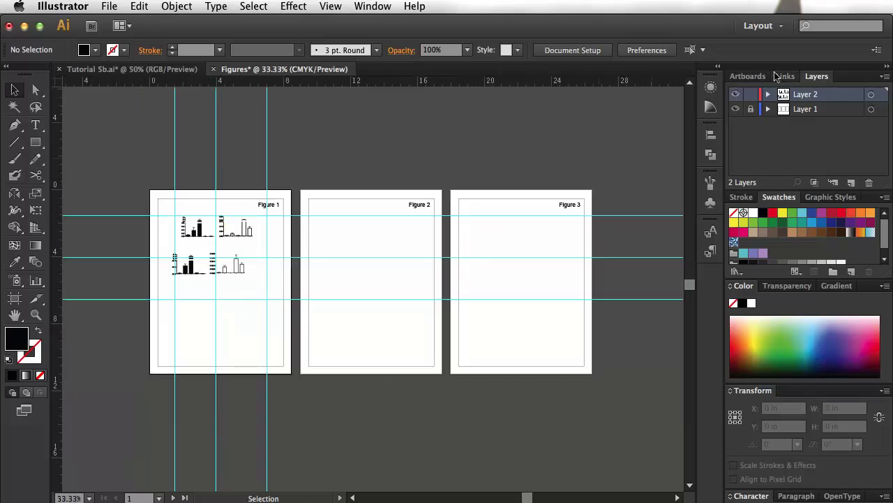
pyautogui.click(729, 76)
pyautogui.doubleClick(757, 93)
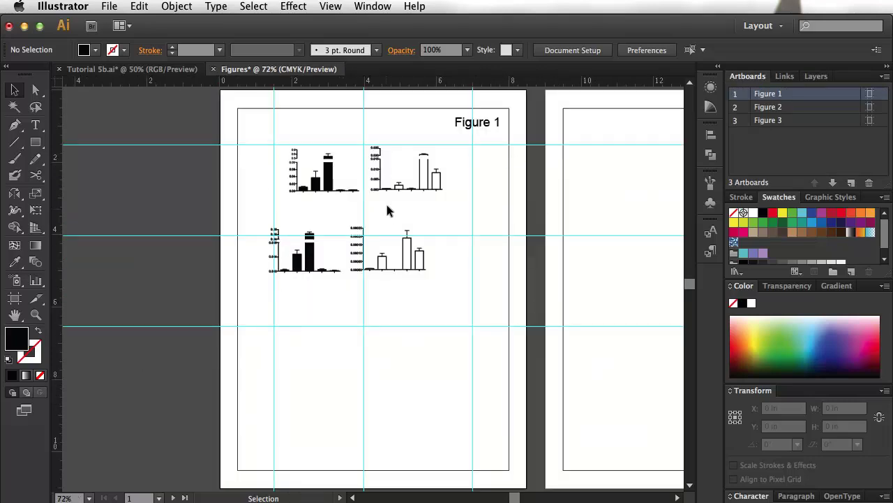
pyautogui.click(762, 121)
pyautogui.doubleClick(742, 121)
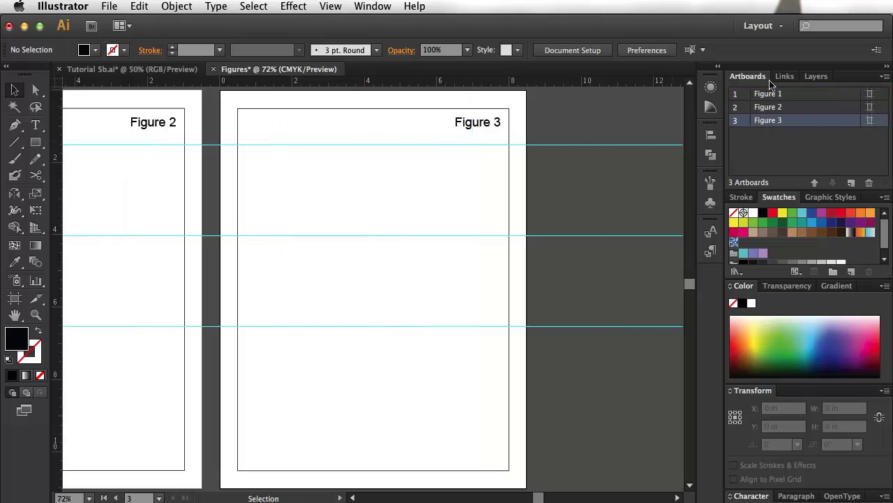
pyautogui.doubleClick(738, 94)
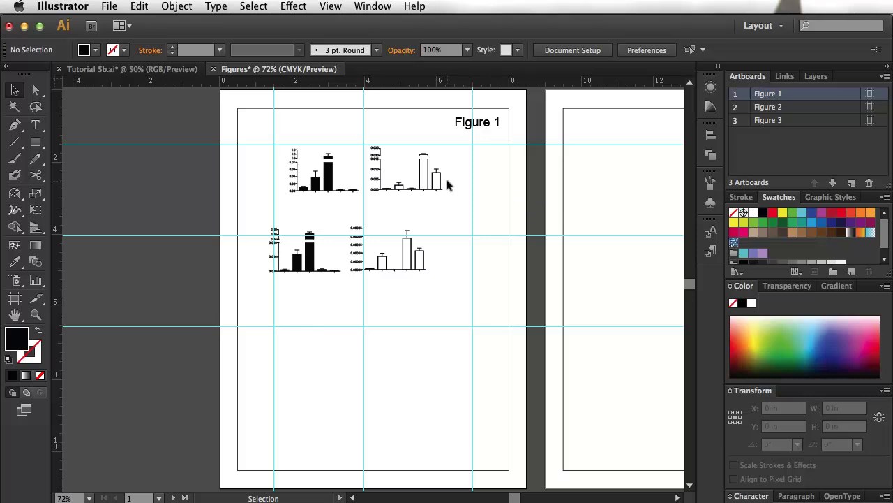
# Try saving Figures as Adobe PDF with an artboard range instead of all artboards, and cancel without saving
pyautogui.click(109, 6)
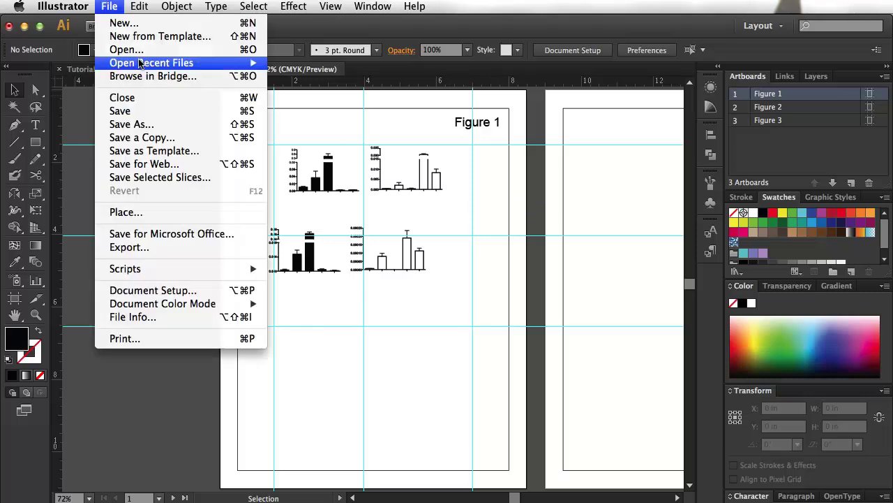
pyautogui.click(144, 123)
pyautogui.click(429, 494)
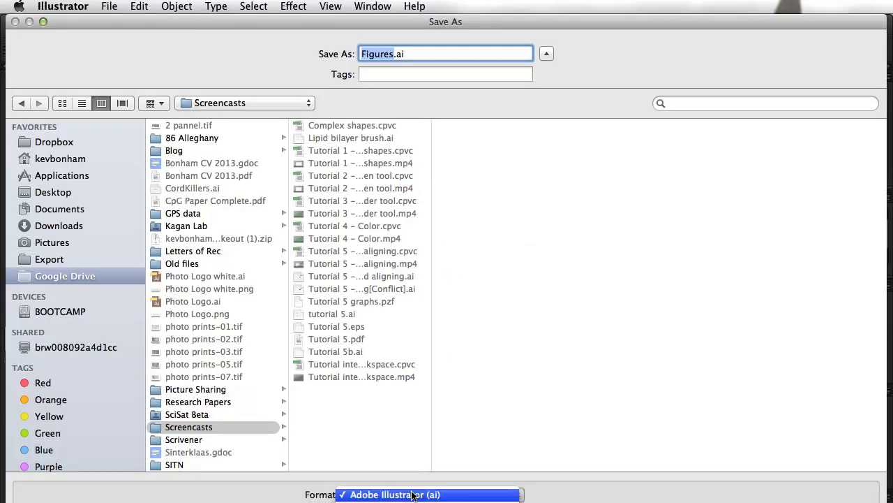
pyautogui.click(408, 493)
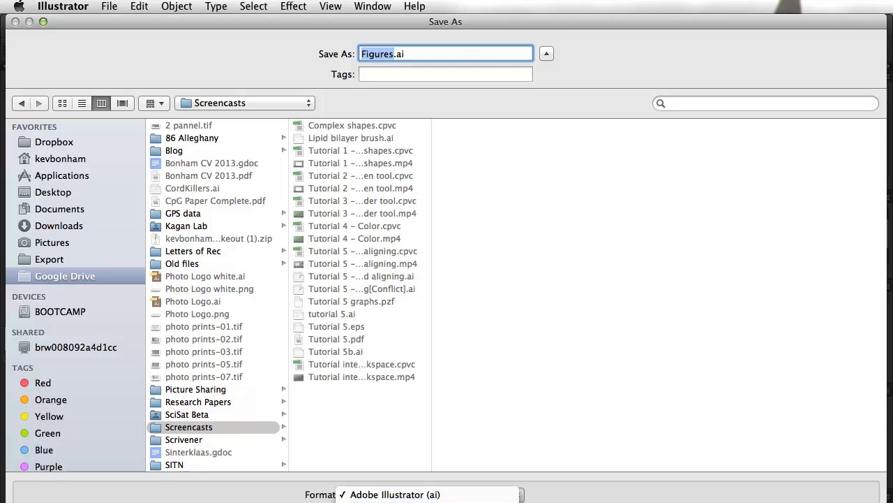
pyautogui.click(812, 419)
pyautogui.moveTo(887, 497); pyautogui.dragTo(758, 371)
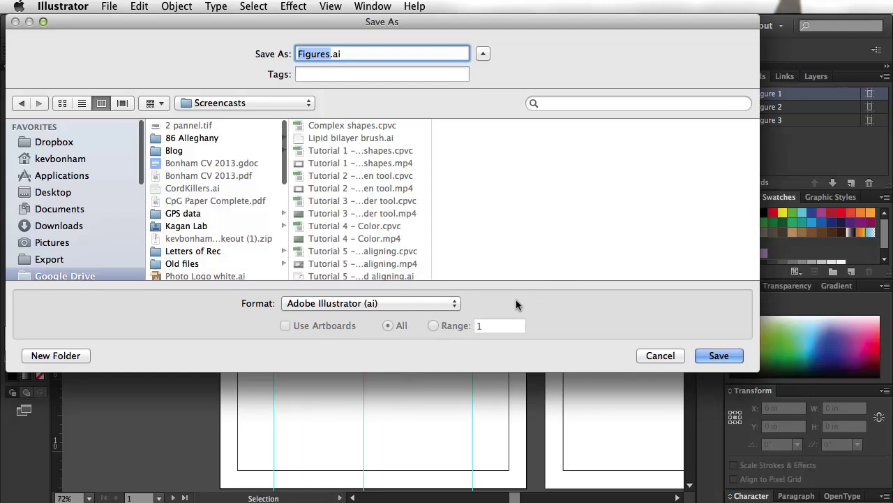
pyautogui.click(374, 300)
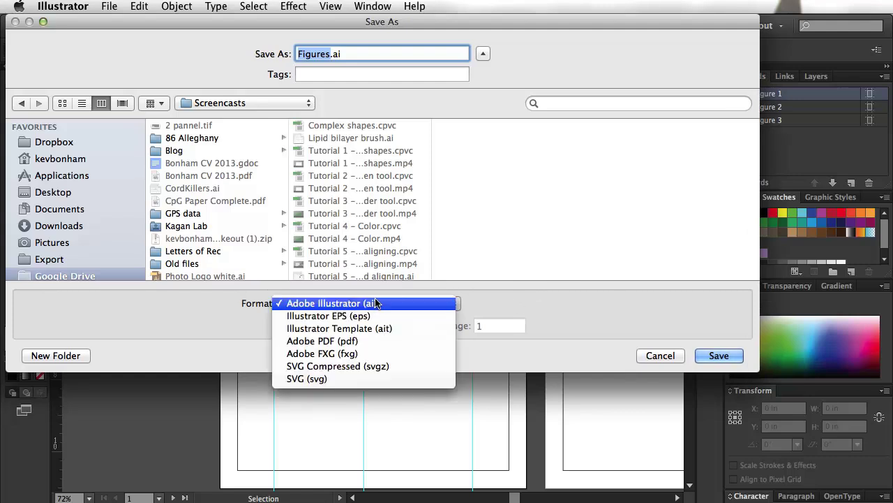
pyautogui.click(369, 341)
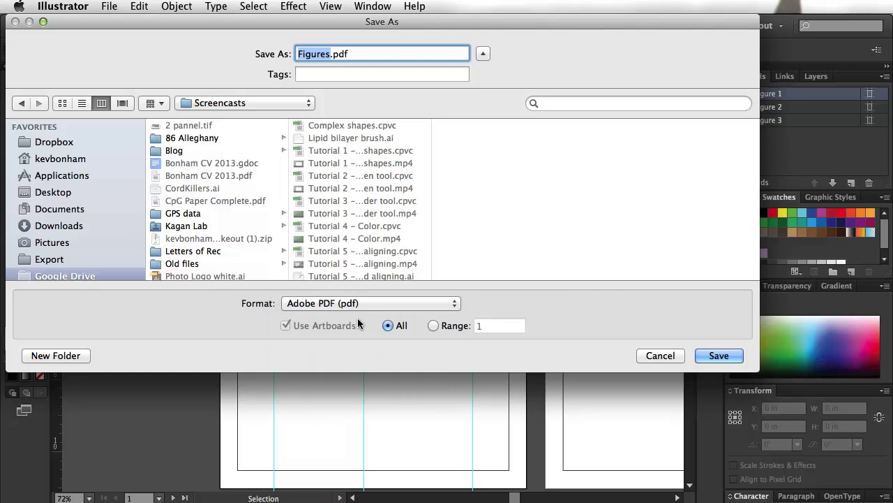
pyautogui.click(432, 325)
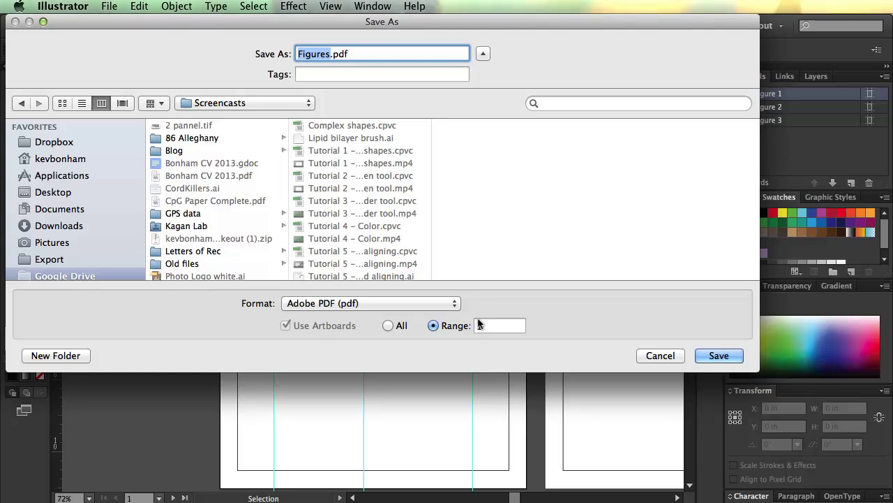
pyautogui.click(660, 356)
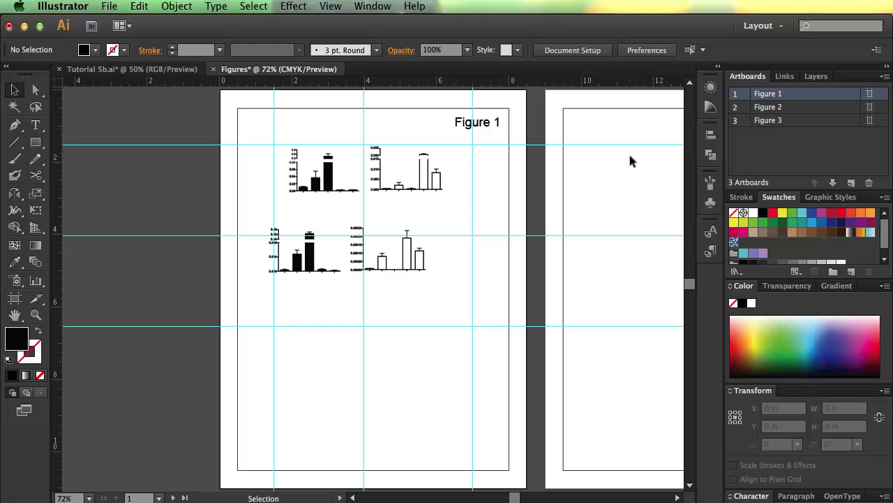
pyautogui.press('space')
pyautogui.moveTo(618, 202); pyautogui.dragTo(210, 185)
pyautogui.moveTo(330, 193); pyautogui.dragTo(668, 244)
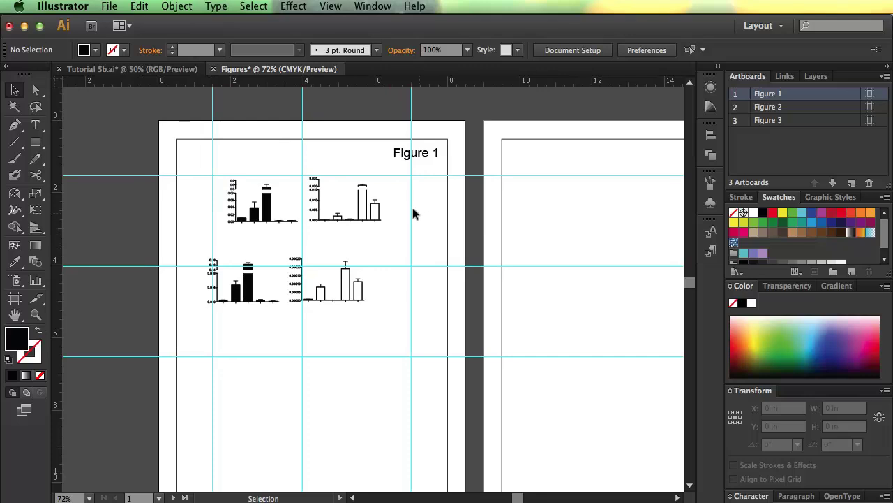